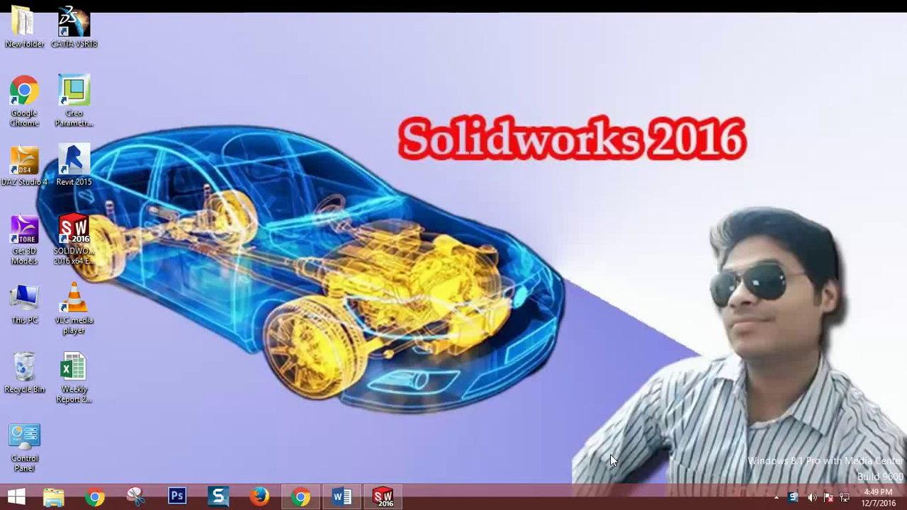
Highlight 'Hole wizard' in yellow in the Word feature checklist, then return to SOLIDWORKS.
{"action": "mouse_move", "coordinate": [342, 497]}
{"action": "left_click", "coordinate": [359, 498]}
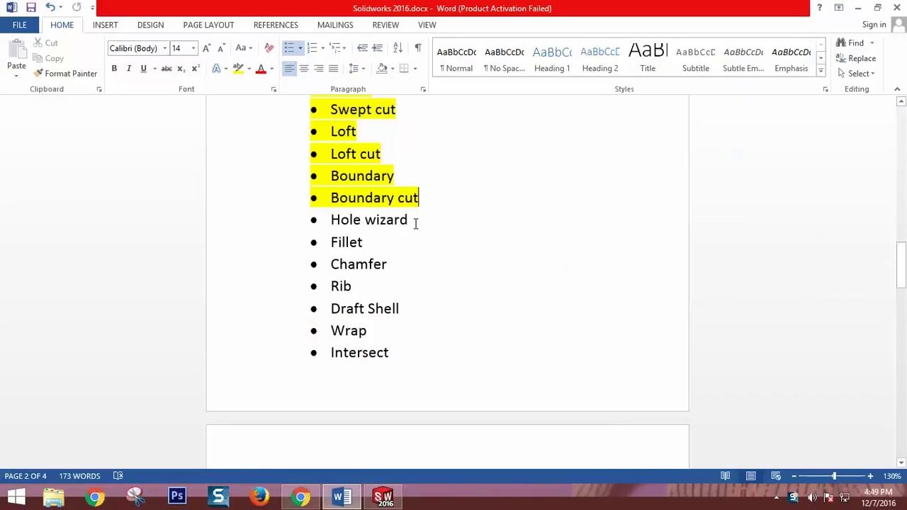
{"action": "left_click", "coordinate": [329, 219], "text": "shift"}
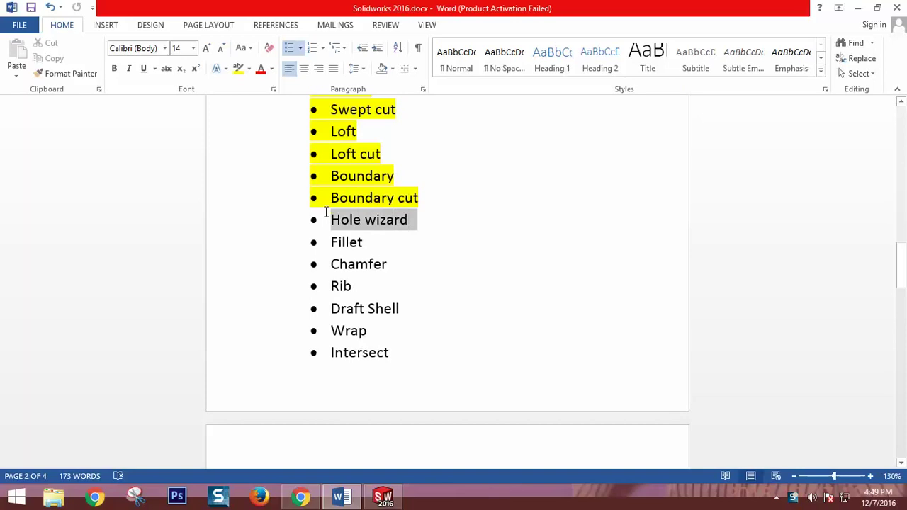
{"action": "left_click", "coordinate": [238, 68]}
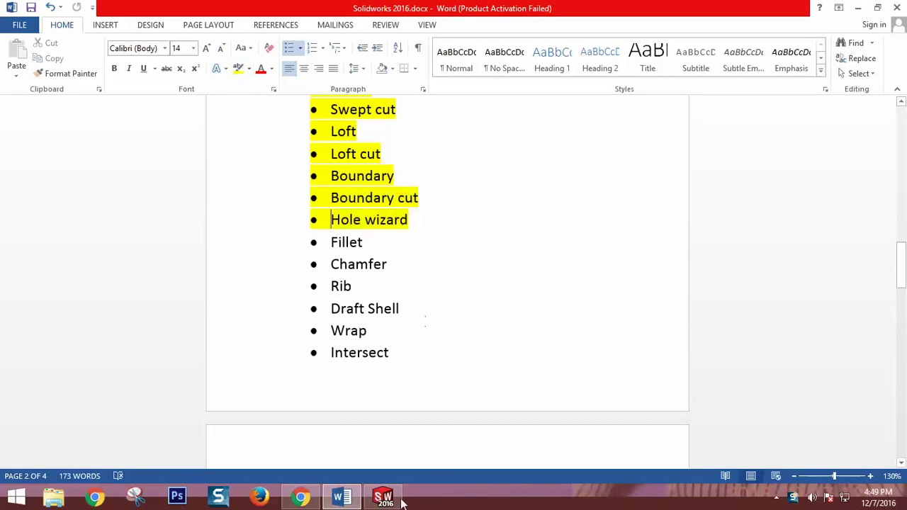
{"action": "left_click", "coordinate": [385, 497]}
Create a new part and draw a center rectangle at the origin on the Front Plane.
{"action": "left_click", "coordinate": [267, 8]}
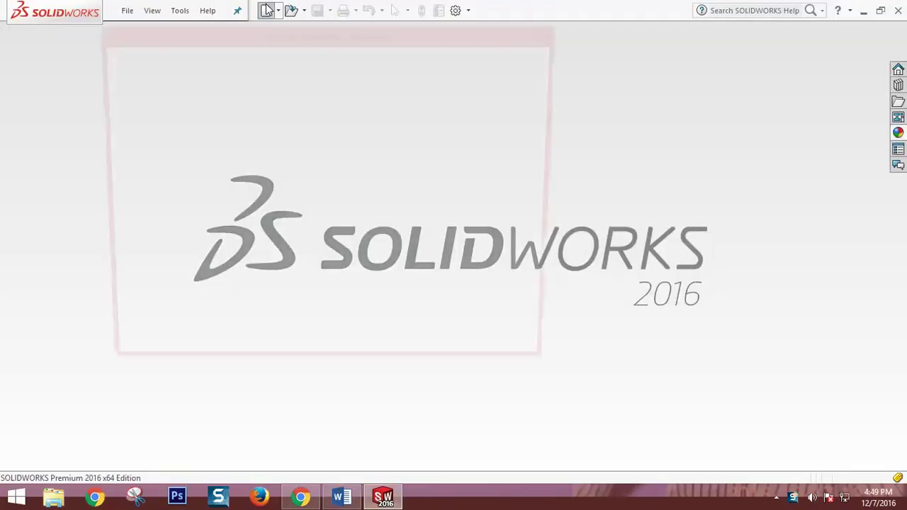
{"action": "left_click", "coordinate": [377, 355]}
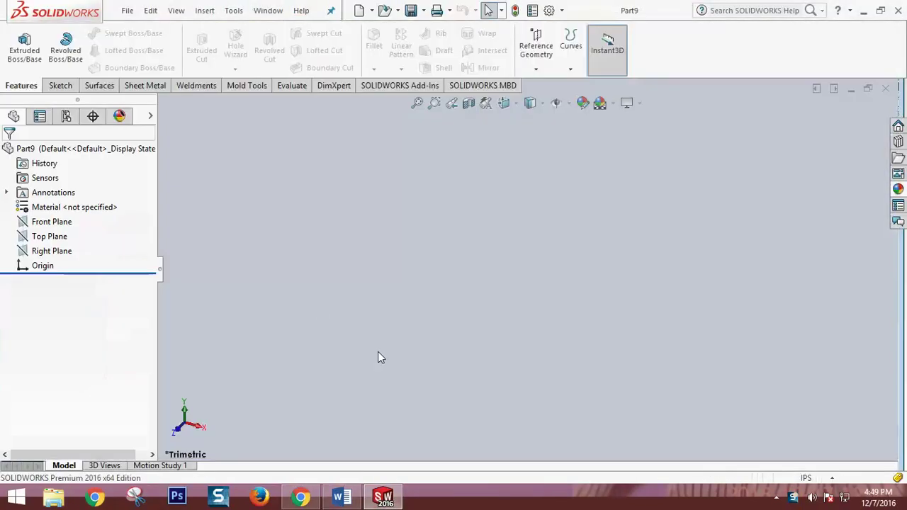
{"action": "left_click", "coordinate": [43, 223]}
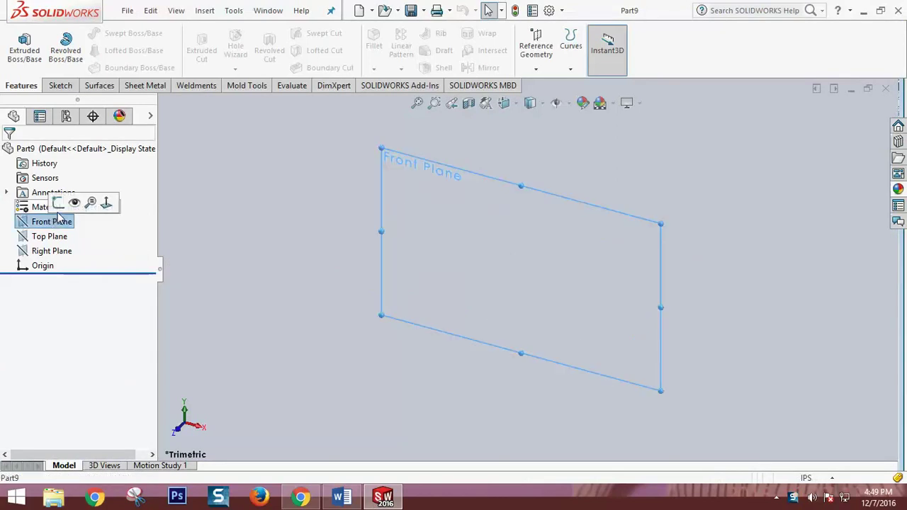
{"action": "left_click", "coordinate": [59, 204]}
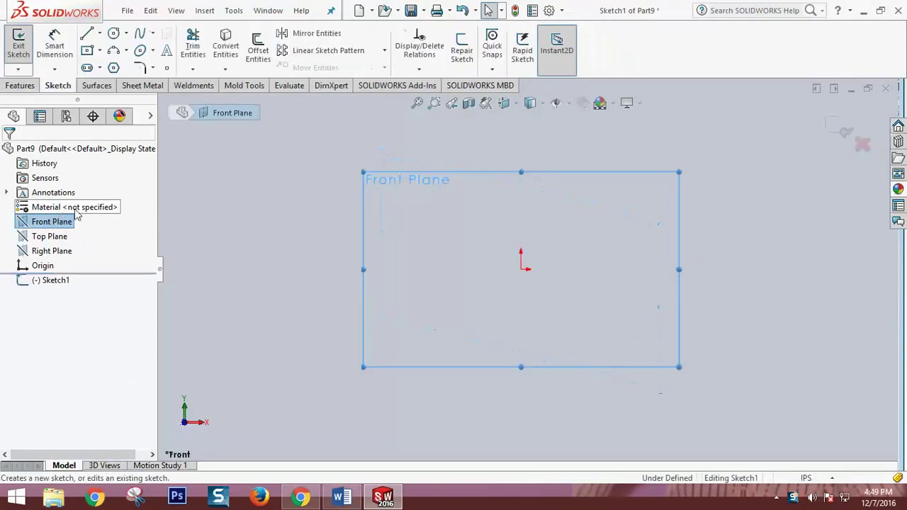
{"action": "left_click", "coordinate": [89, 51]}
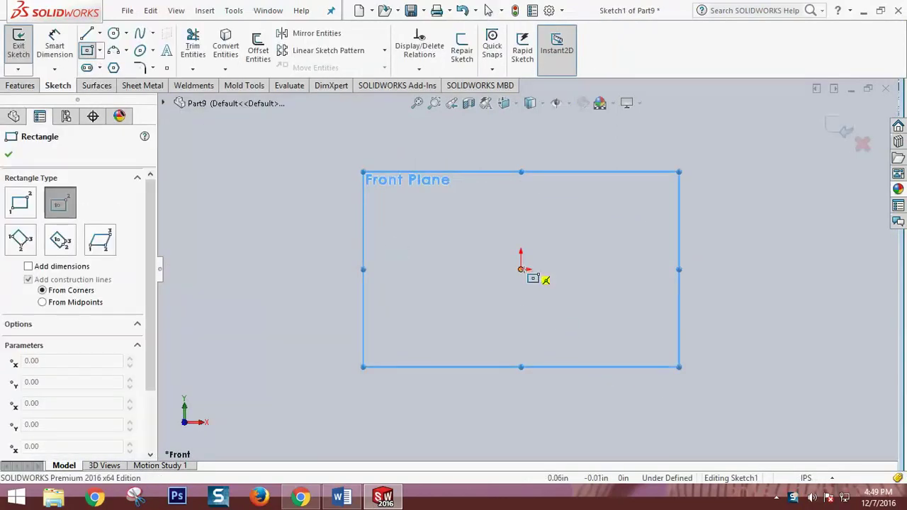
{"action": "left_click", "coordinate": [521, 269]}
{"action": "left_click", "coordinate": [676, 358]}
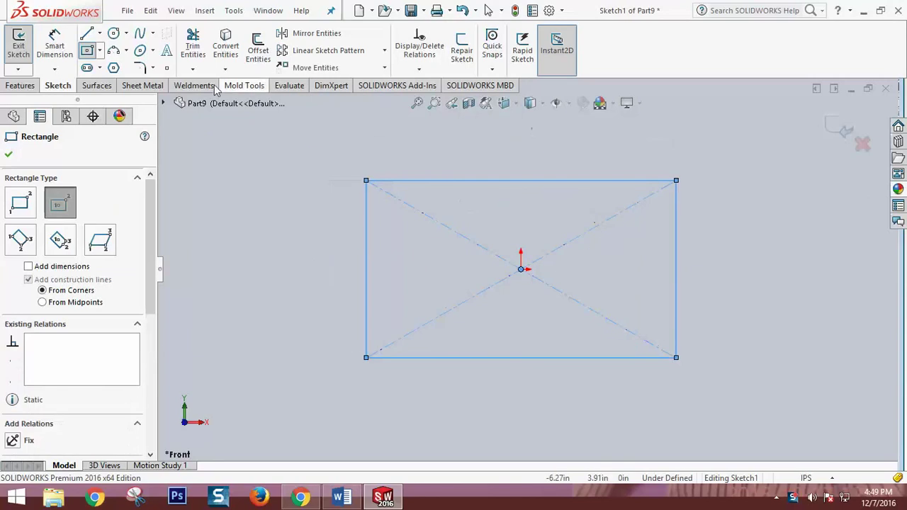
Dimension the rectangle 10 wide by 5 high and exit the sketch.
{"action": "left_click", "coordinate": [71, 57]}
{"action": "left_click", "coordinate": [432, 182]}
{"action": "left_click", "coordinate": [427, 155]}
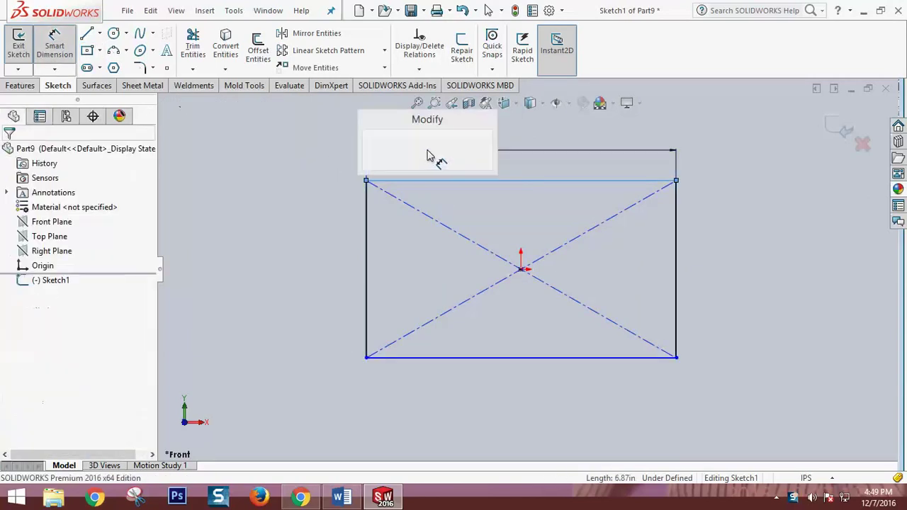
{"action": "type", "text": "10"}
{"action": "key", "text": "Return"}
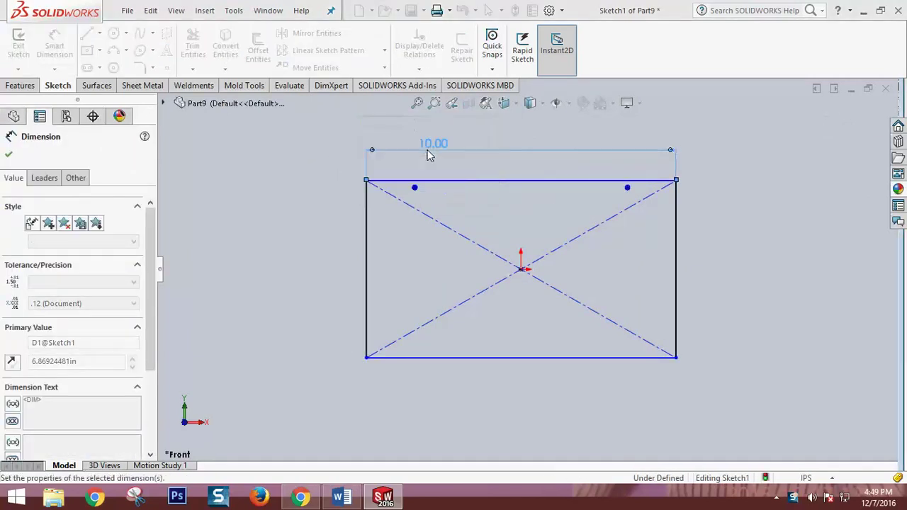
{"action": "left_click", "coordinate": [365, 270]}
{"action": "left_click", "coordinate": [326, 219]}
{"action": "type", "text": "5"}
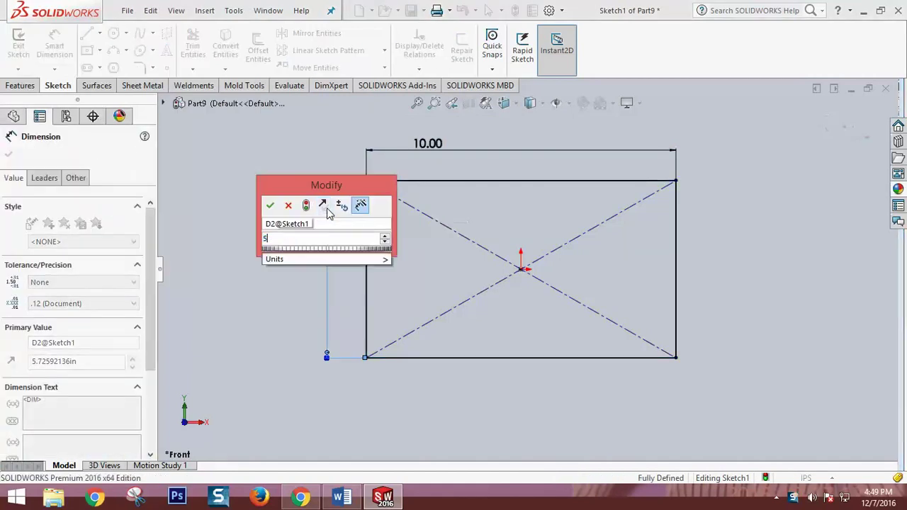
{"action": "key", "text": "Return"}
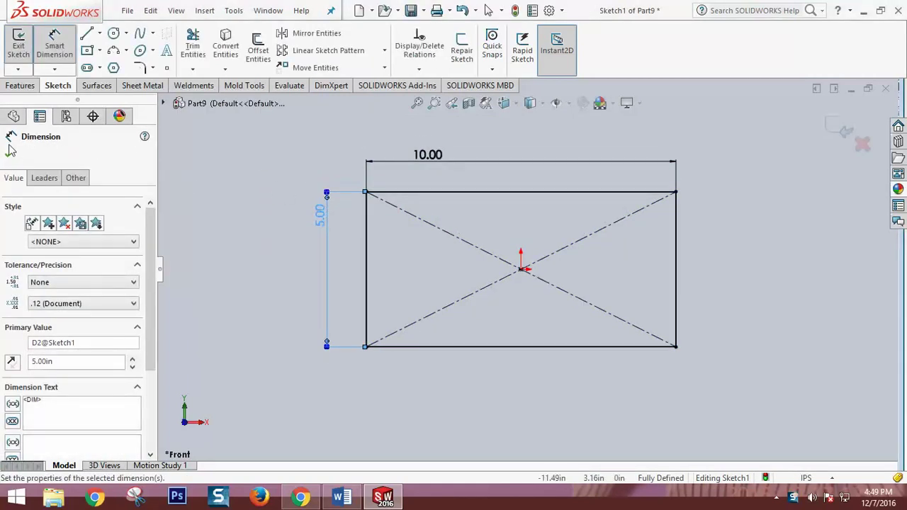
{"action": "left_click", "coordinate": [8, 154]}
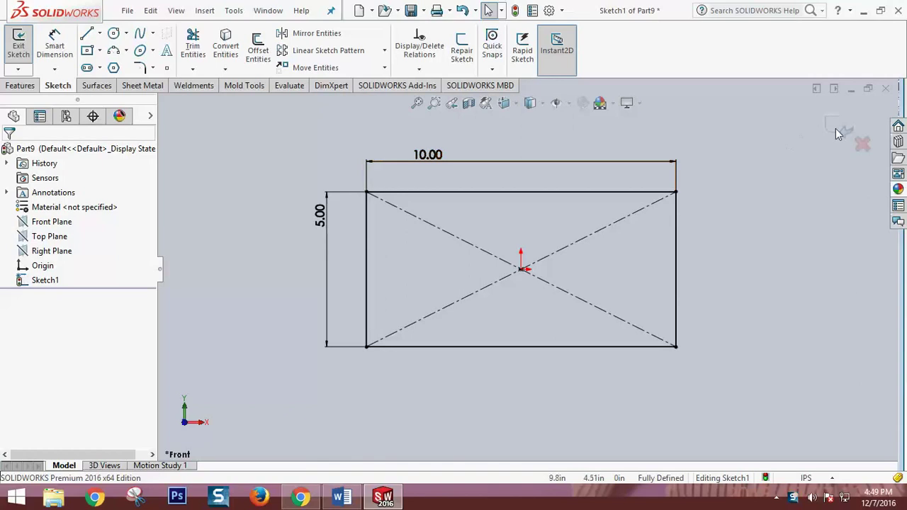
{"action": "left_click", "coordinate": [18, 46]}
{"action": "left_click", "coordinate": [25, 50]}
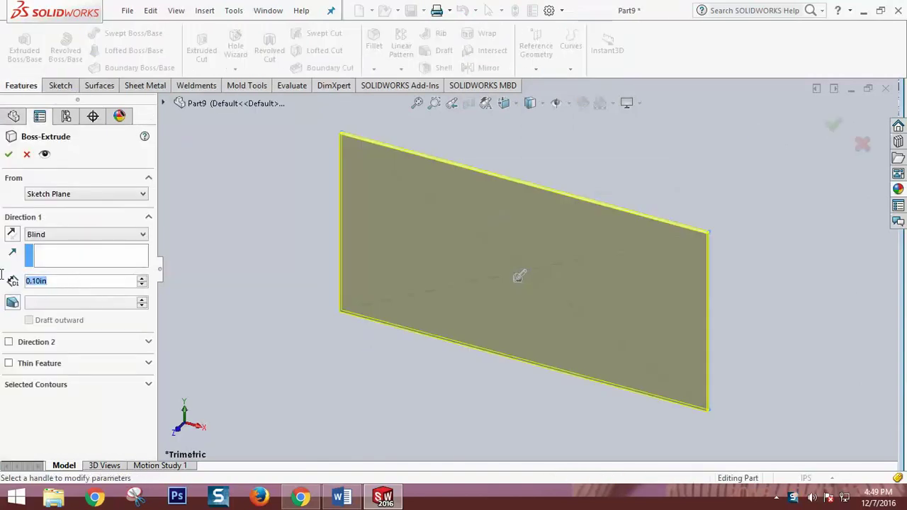
Extrude the 10 × 5 rectangle to a depth of 1.00 in.
{"action": "type", "text": "1"}
{"action": "key", "text": "Return"}
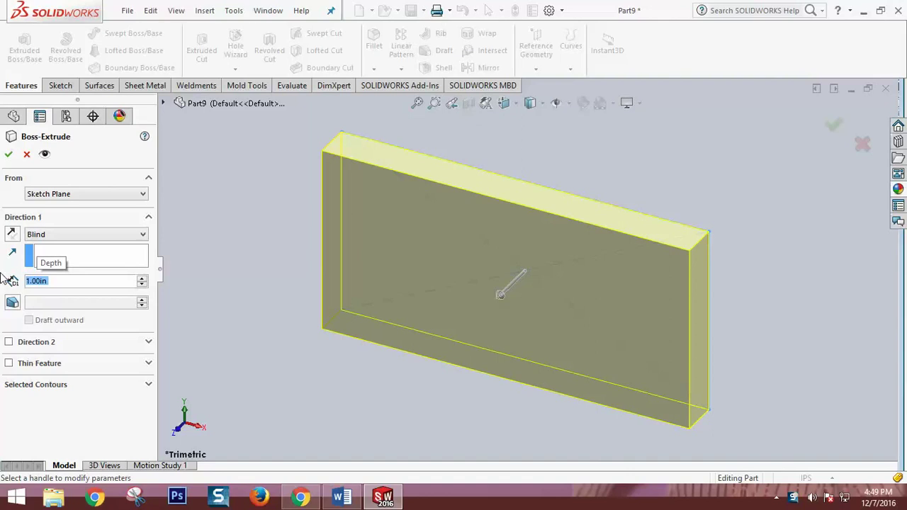
{"action": "left_click", "coordinate": [8, 154]}
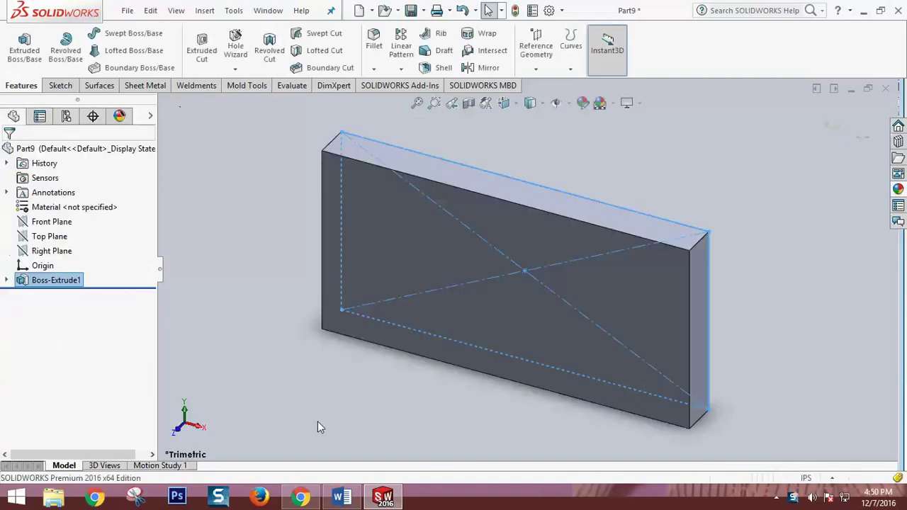
{"action": "mouse_move", "coordinate": [318, 423]}
{"action": "middle_mouse_down"}
{"action": "mouse_move", "coordinate": [308, 338]}
{"action": "mouse_move", "coordinate": [348, 293]}
{"action": "mouse_move", "coordinate": [425, 250]}
{"action": "mouse_move", "coordinate": [412, 285]}
{"action": "middle_mouse_up"}
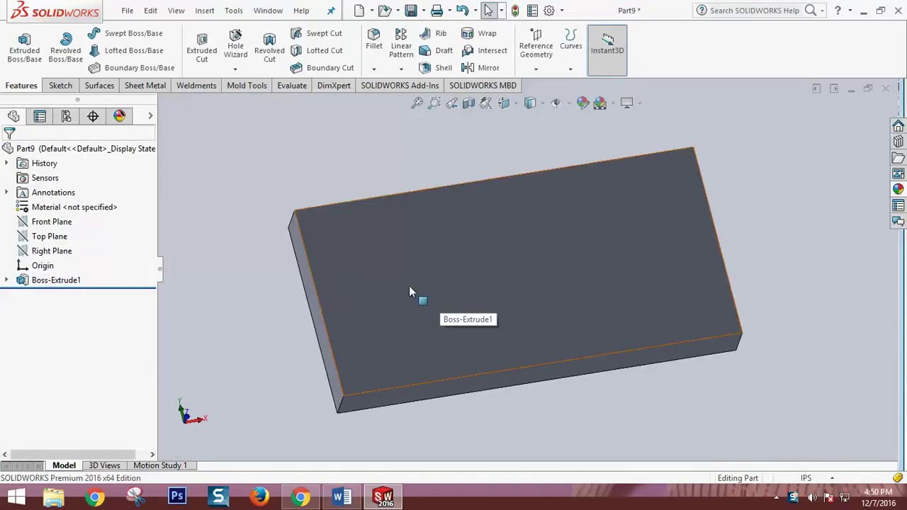
Start a Hole Wizard hole with its center point on the top face near the left end.
{"action": "left_click", "coordinate": [237, 47]}
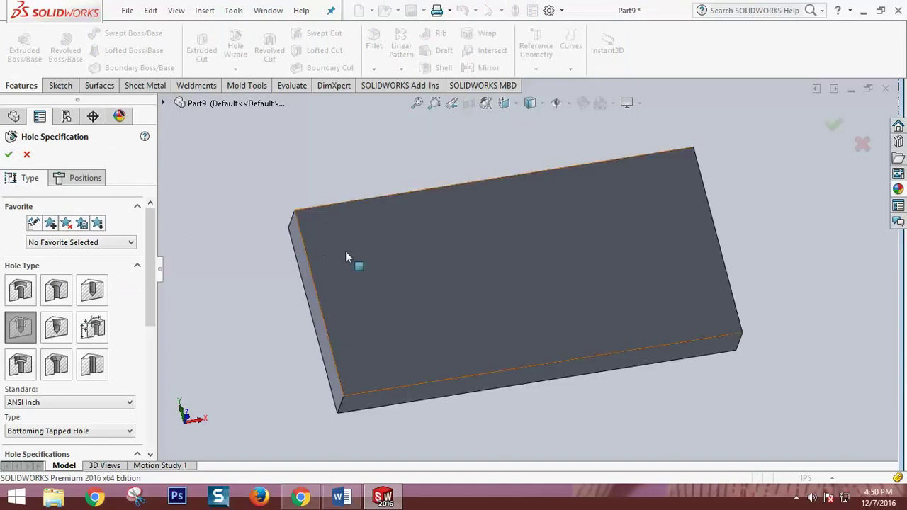
{"action": "left_click", "coordinate": [96, 184]}
{"action": "left_click", "coordinate": [84, 299]}
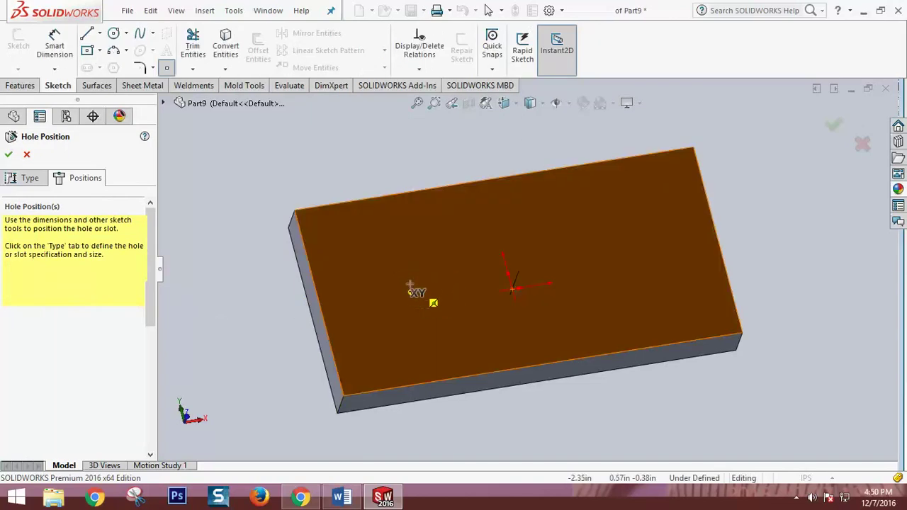
{"action": "left_click", "coordinate": [347, 240]}
{"action": "scroll", "coordinate": [347, 241], "scroll_direction": "down", "scroll_amount": 3}
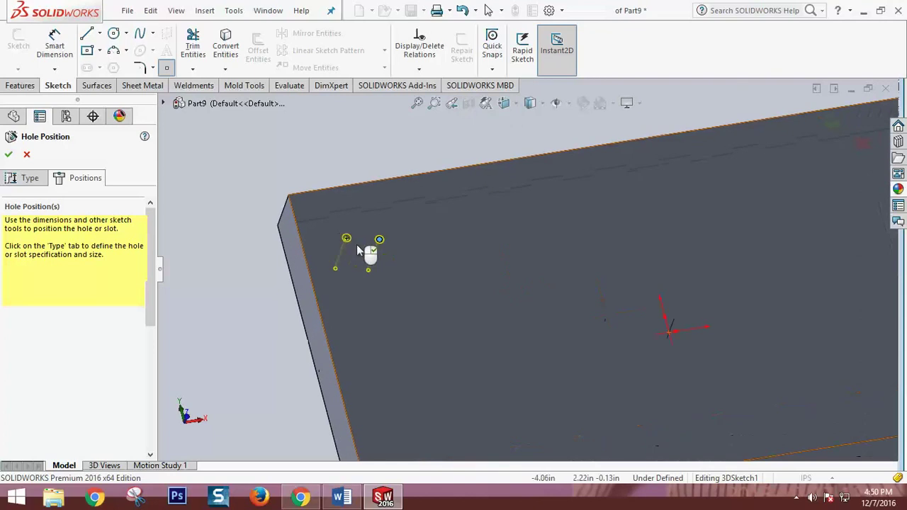
{"action": "scroll", "coordinate": [357, 245], "scroll_direction": "down", "scroll_amount": 1}
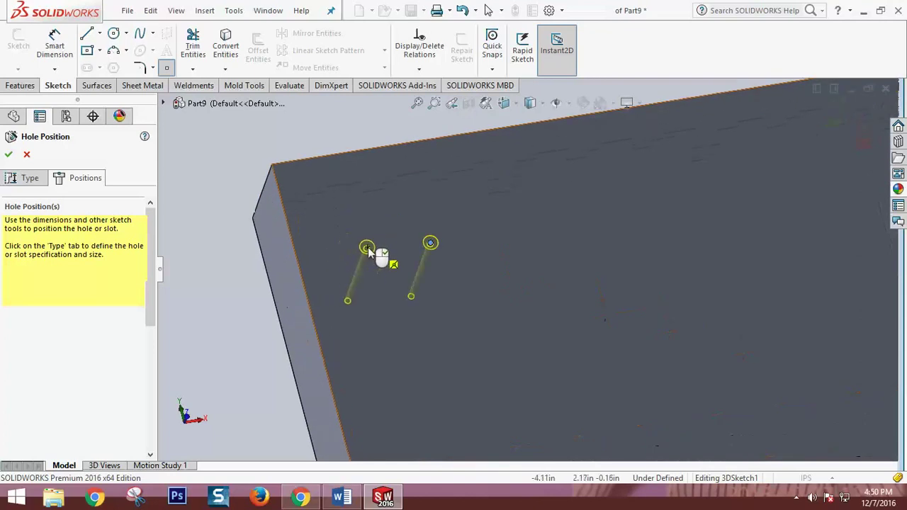
{"action": "left_click", "coordinate": [28, 179]}
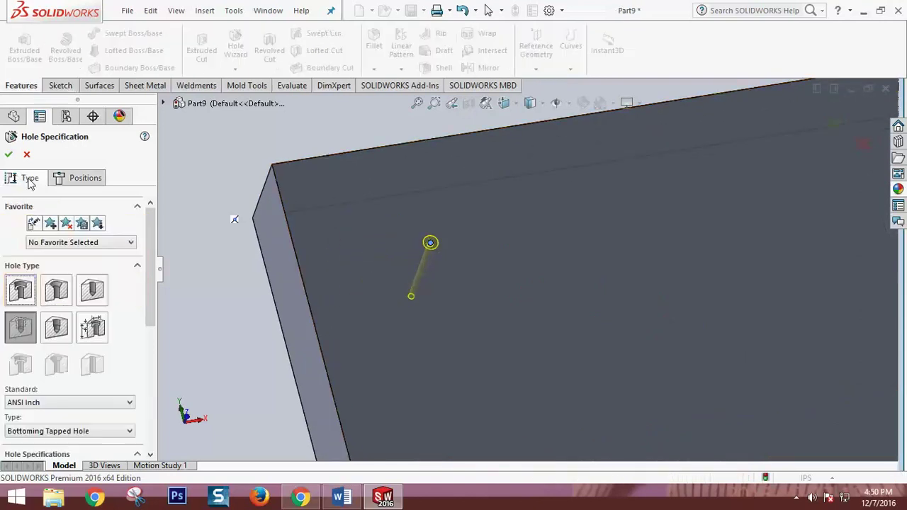
Try several hole types, settling on Countersink.
{"action": "left_click", "coordinate": [28, 291]}
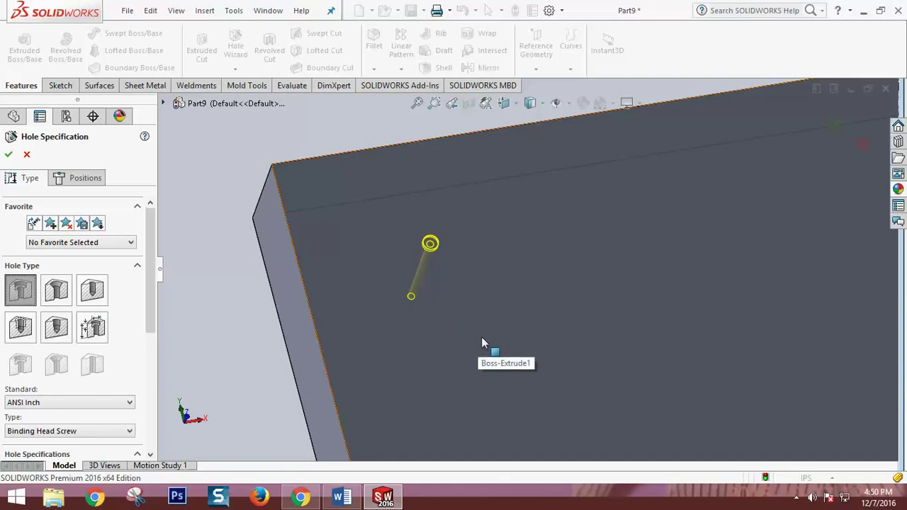
{"action": "scroll", "coordinate": [489, 333], "scroll_direction": "up", "scroll_amount": 3}
{"action": "scroll", "coordinate": [497, 306], "scroll_direction": "up", "scroll_amount": 2}
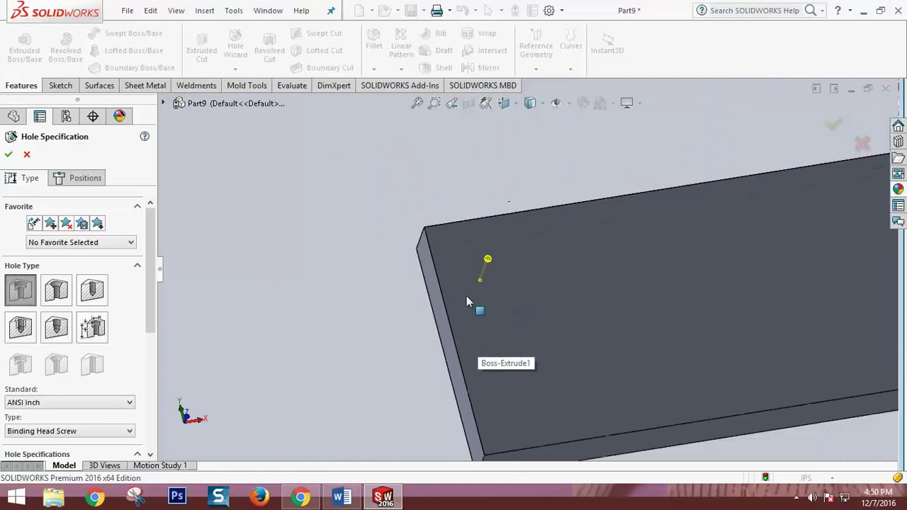
{"action": "left_click", "coordinate": [93, 325]}
{"action": "left_click_drag", "start_coordinate": [151, 307], "coordinate": [151, 405]}
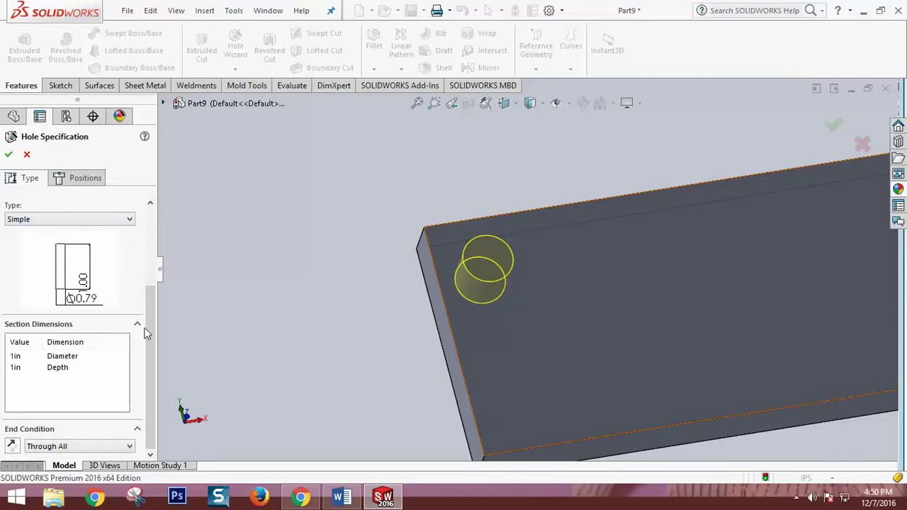
{"action": "left_click_drag", "start_coordinate": [147, 328], "coordinate": [160, 246]}
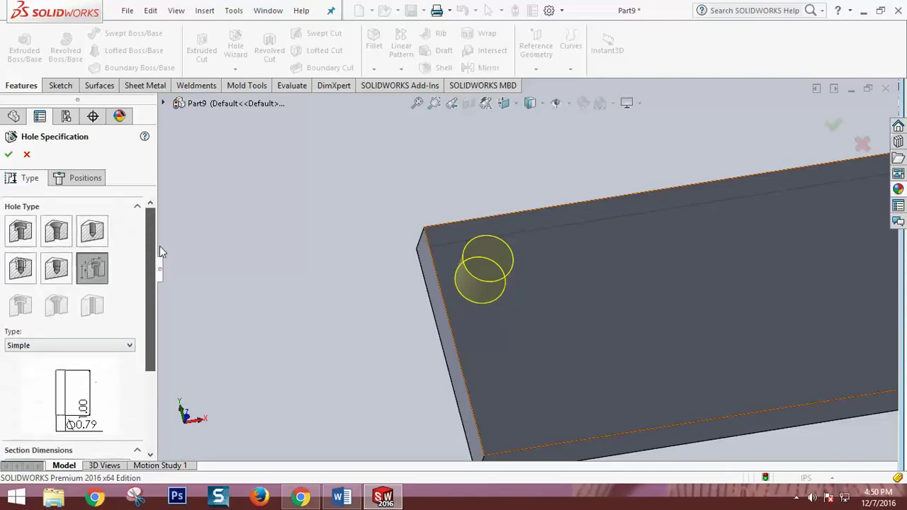
{"action": "left_click", "coordinate": [56, 268]}
{"action": "left_click", "coordinate": [30, 297]}
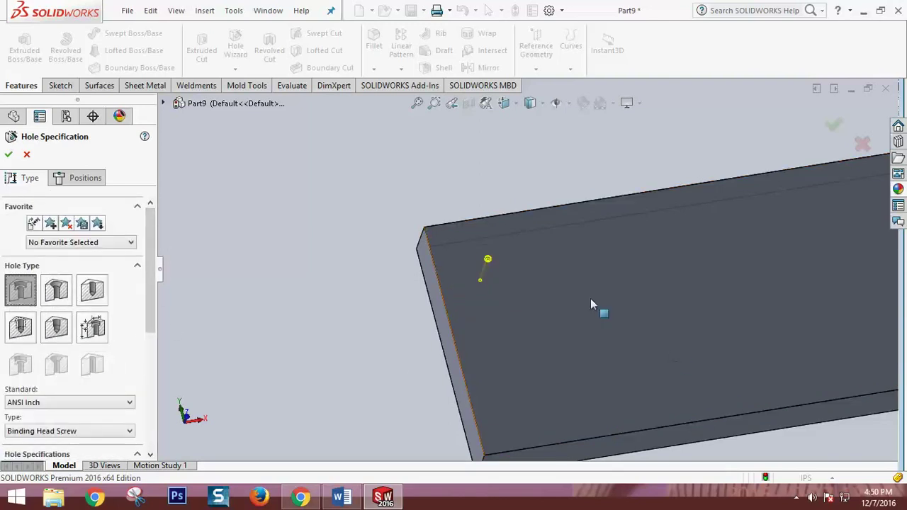
{"action": "middle_click_drag", "start_coordinate": [590, 299], "coordinate": [569, 287]}
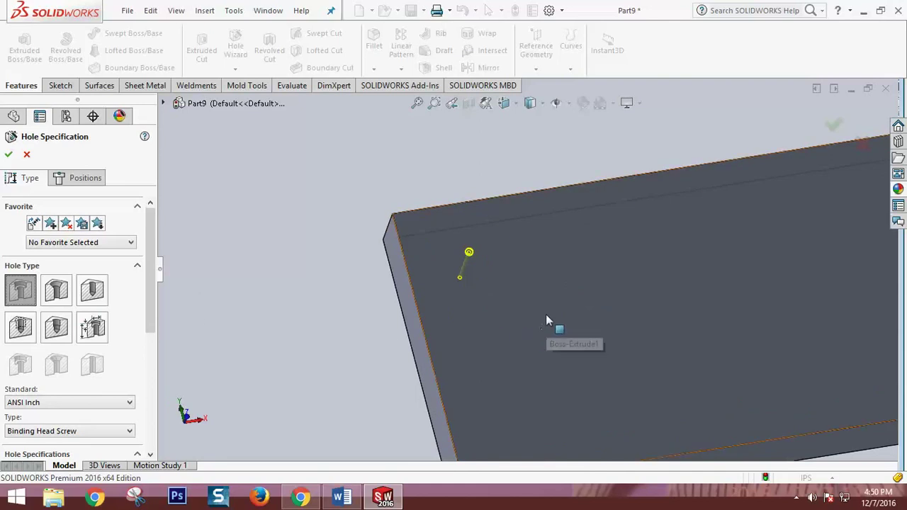
{"action": "left_click", "coordinate": [69, 290]}
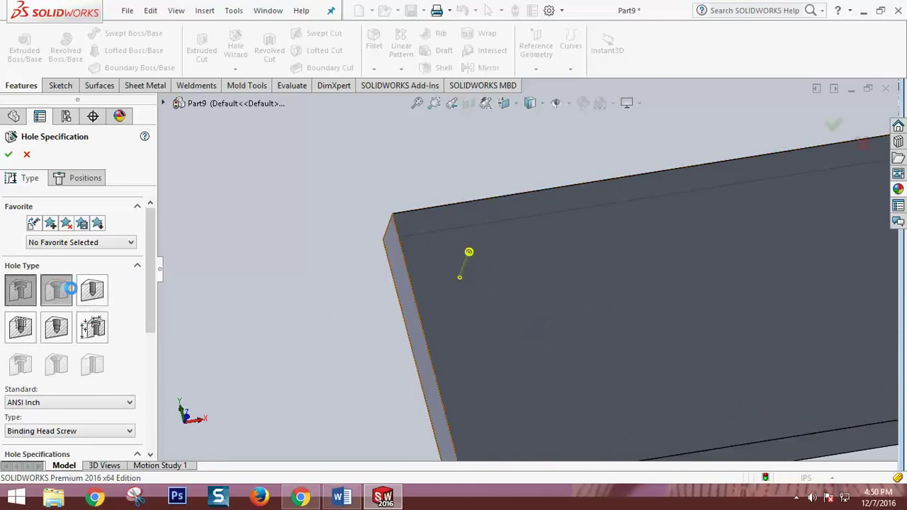
{"action": "key", "text": "Left"}
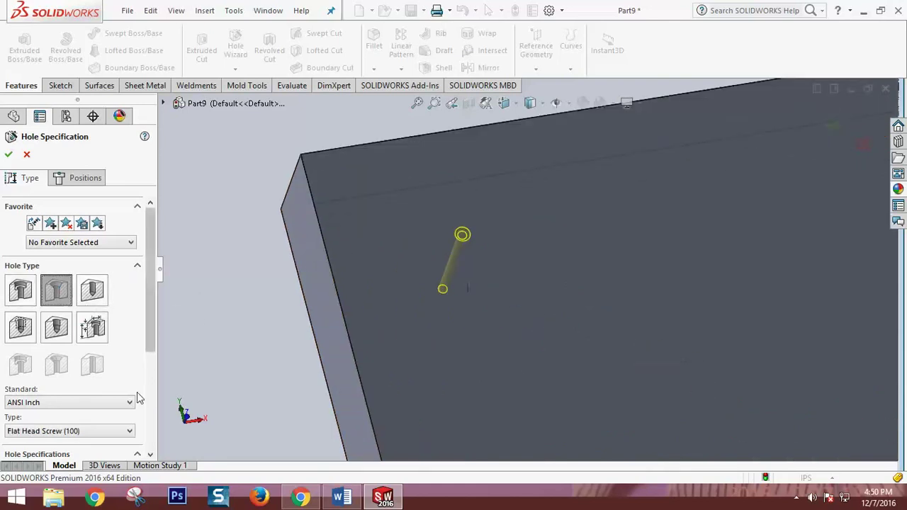
Set the countersink to IS standard, Cross Recess Raised Head Screw, size M5, and create it.
{"action": "left_click", "coordinate": [125, 405]}
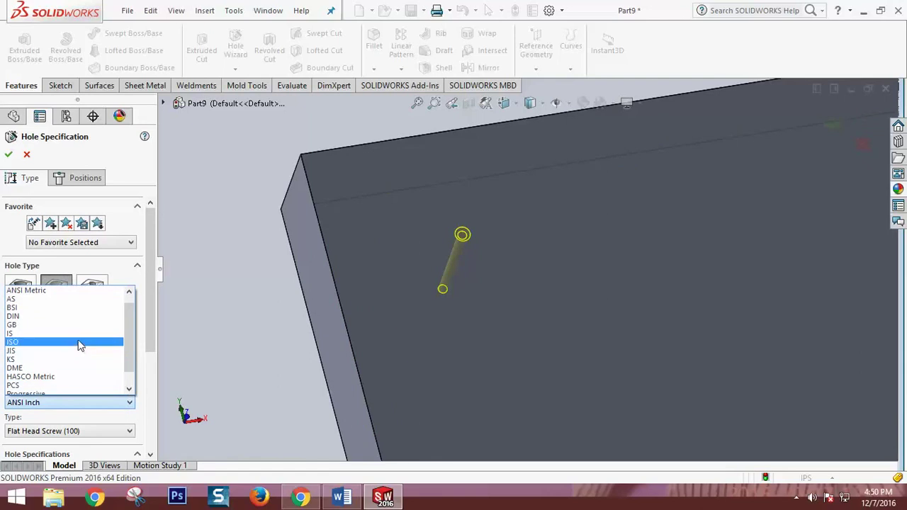
{"action": "left_click", "coordinate": [129, 433]}
{"action": "left_click", "coordinate": [130, 433]}
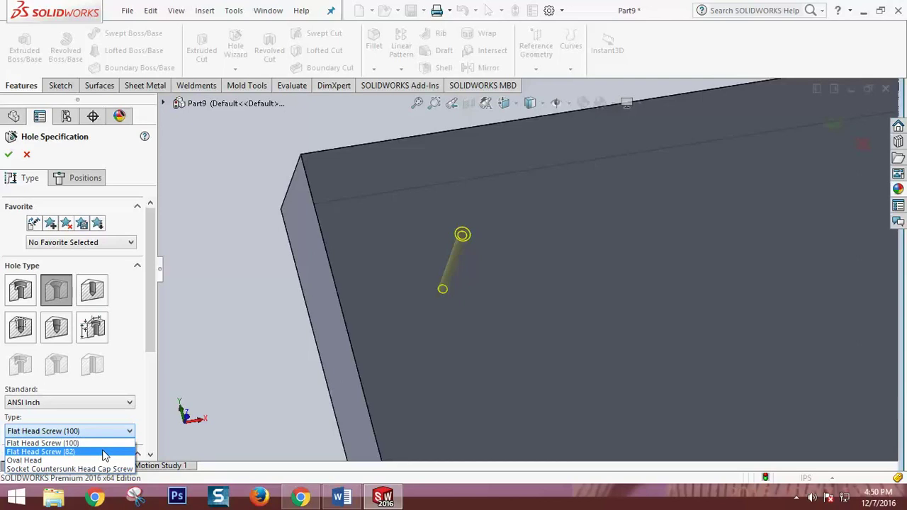
{"action": "left_click", "coordinate": [105, 452]}
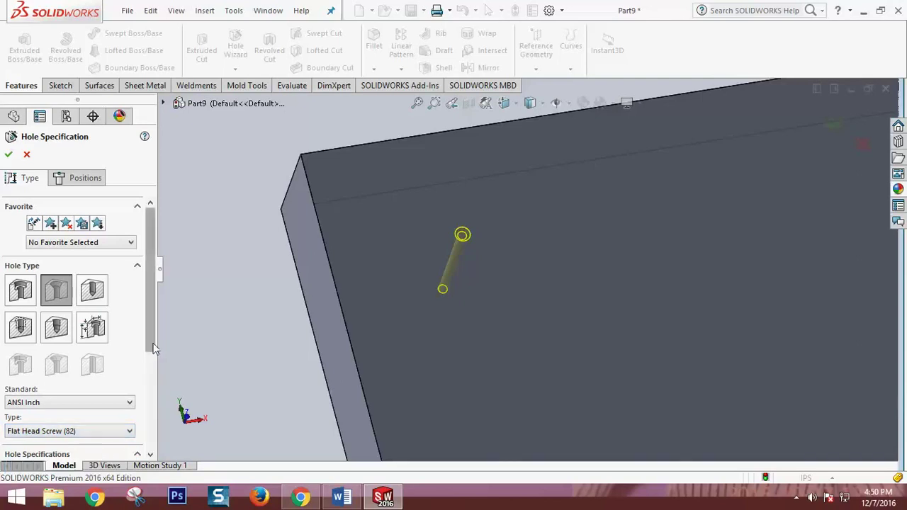
{"action": "left_click_drag", "start_coordinate": [150, 349], "coordinate": [150, 416]}
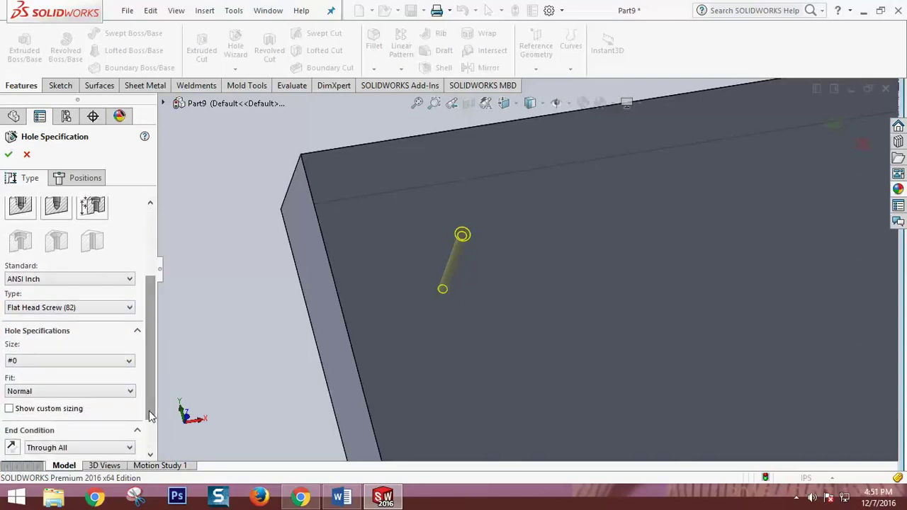
{"action": "left_click", "coordinate": [125, 281]}
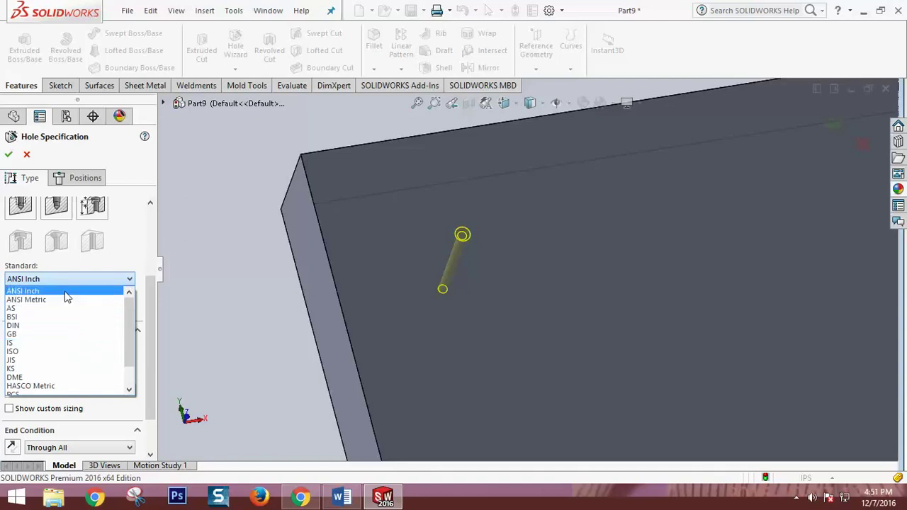
{"action": "left_click", "coordinate": [57, 344]}
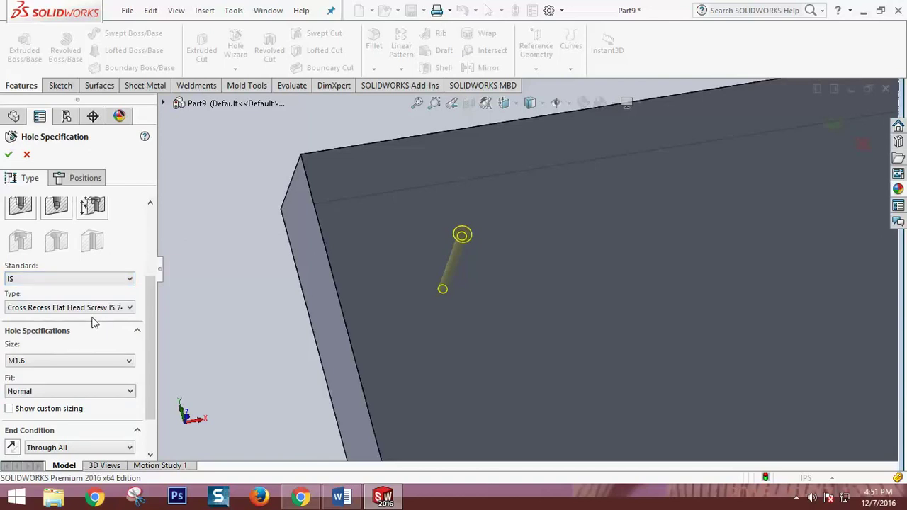
{"action": "left_click", "coordinate": [103, 309]}
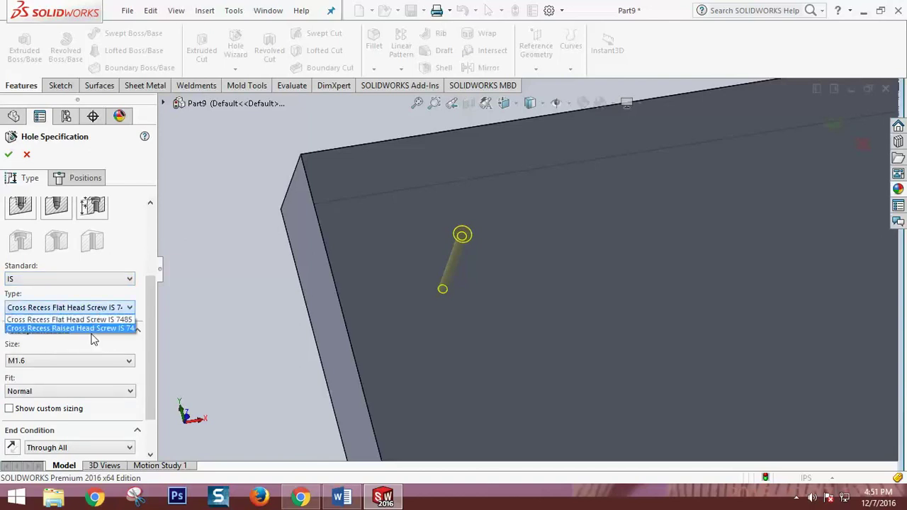
{"action": "left_click", "coordinate": [92, 330]}
{"action": "left_click", "coordinate": [93, 361]}
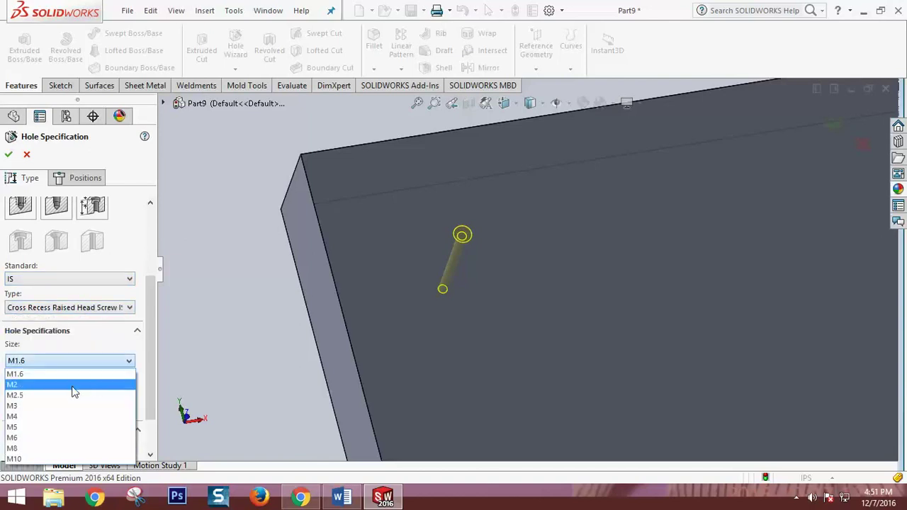
{"action": "left_click", "coordinate": [70, 427]}
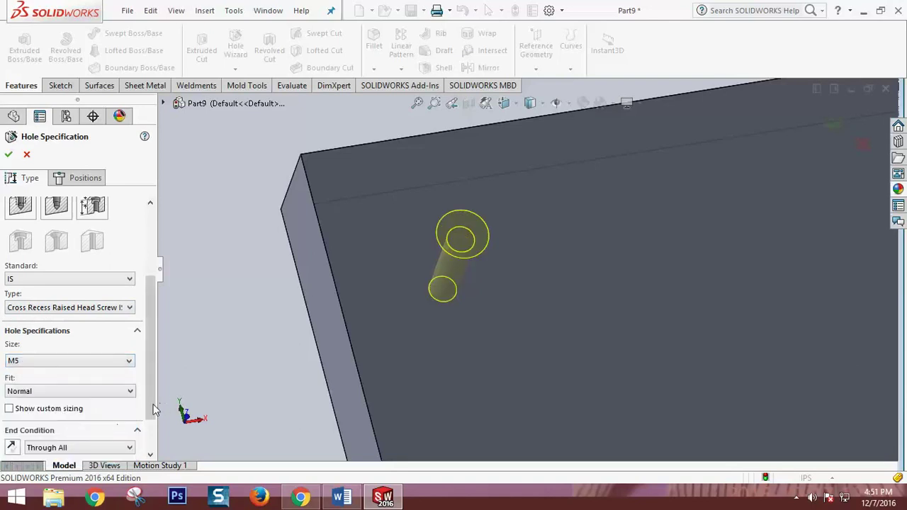
{"action": "left_click_drag", "start_coordinate": [154, 410], "coordinate": [154, 446]}
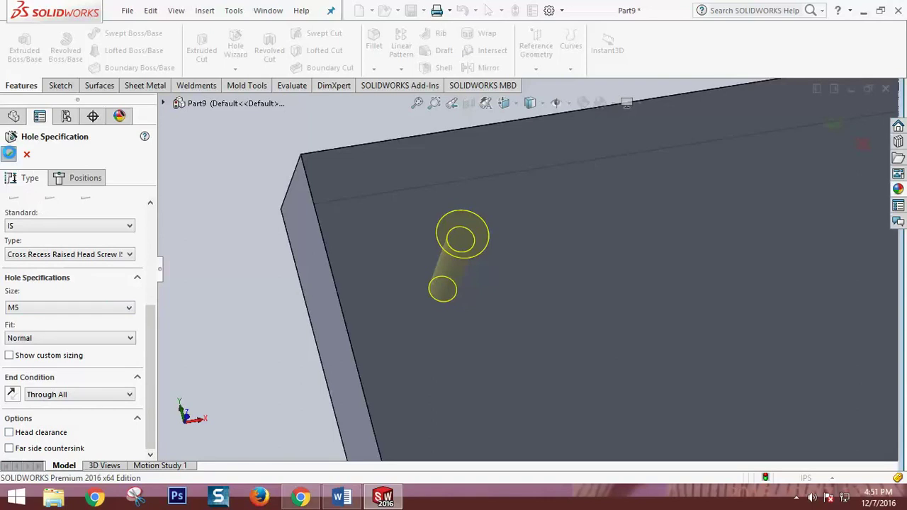
{"action": "key", "text": "Return"}
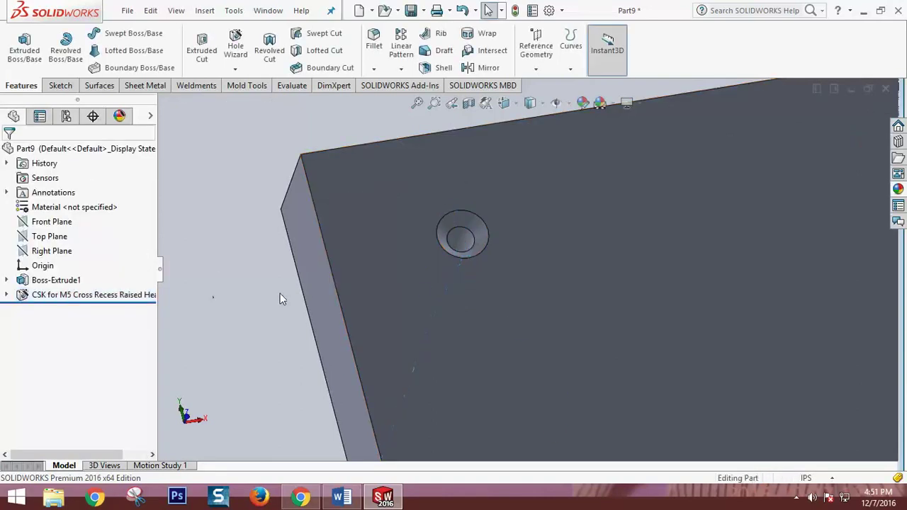
{"action": "scroll", "coordinate": [487, 247], "scroll_direction": "down", "scroll_amount": 2}
{"action": "scroll", "coordinate": [513, 307], "scroll_direction": "down", "scroll_amount": 5}
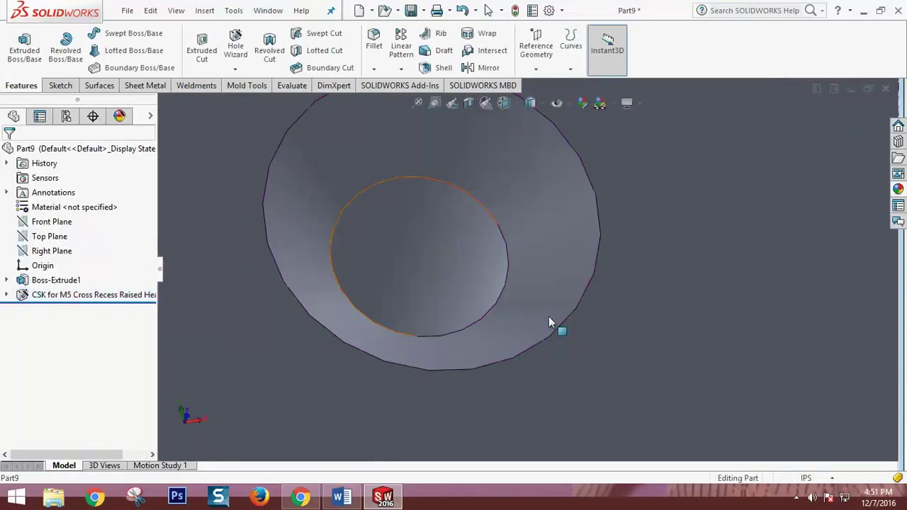
{"action": "scroll", "coordinate": [549, 315], "scroll_direction": "up", "scroll_amount": 3}
{"action": "scroll", "coordinate": [557, 333], "scroll_direction": "up", "scroll_amount": 3}
{"action": "mouse_move", "coordinate": [571, 358]}
{"action": "middle_mouse_down"}
{"action": "mouse_move", "coordinate": [574, 314]}
{"action": "mouse_move", "coordinate": [632, 210]}
{"action": "mouse_move", "coordinate": [560, 296]}
{"action": "mouse_move", "coordinate": [539, 284]}
{"action": "middle_mouse_up"}
{"action": "left_click", "coordinate": [202, 46]}
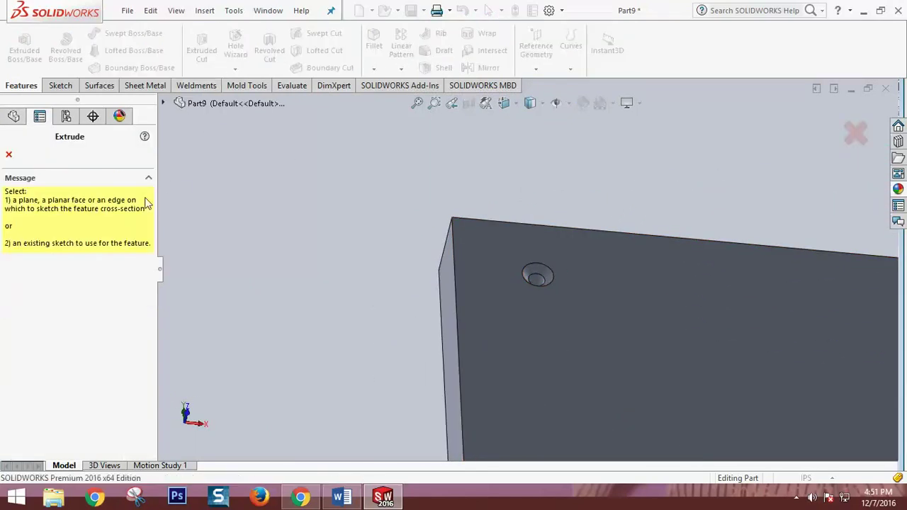
{"action": "left_click", "coordinate": [634, 387]}
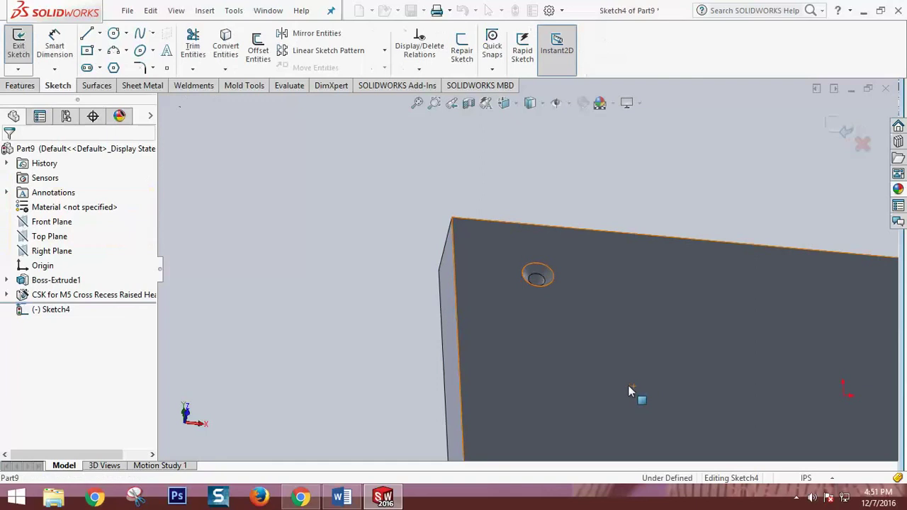
{"action": "left_click", "coordinate": [832, 134]}
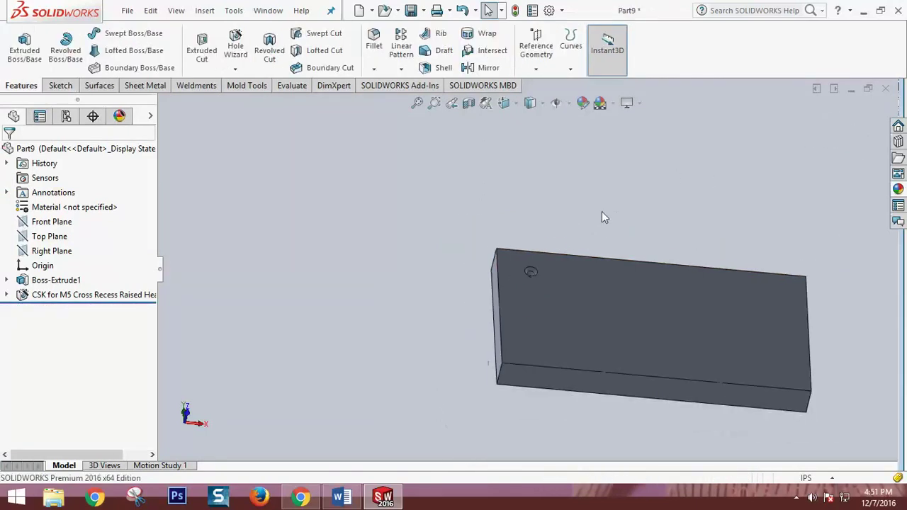
{"action": "middle_click_drag", "start_coordinate": [528, 273], "coordinate": [532, 289]}
{"action": "scroll", "coordinate": [538, 283], "scroll_direction": "down", "scroll_amount": 3}
{"action": "scroll", "coordinate": [567, 326], "scroll_direction": "down", "scroll_amount": 2}
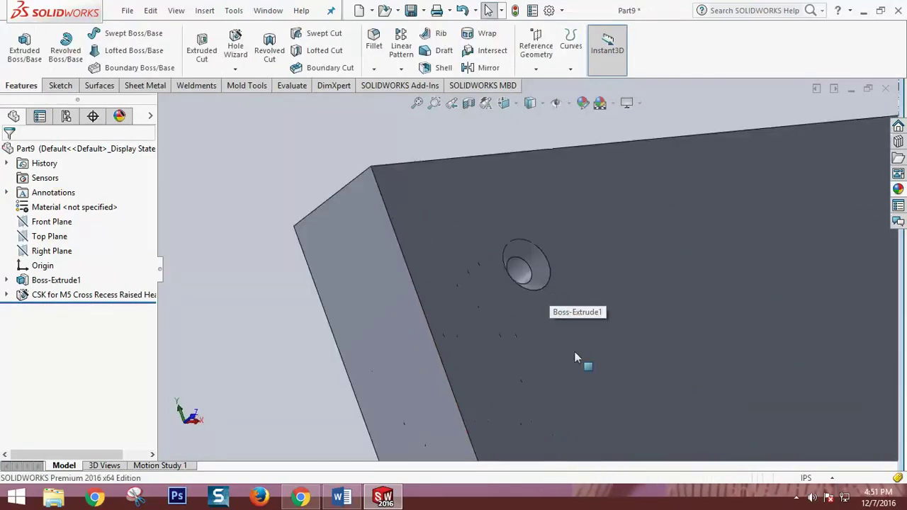
{"action": "scroll", "coordinate": [558, 331], "scroll_direction": "up", "scroll_amount": 2}
{"action": "scroll", "coordinate": [567, 337], "scroll_direction": "up", "scroll_amount": 2}
{"action": "middle_click_drag", "start_coordinate": [626, 345], "coordinate": [582, 305]}
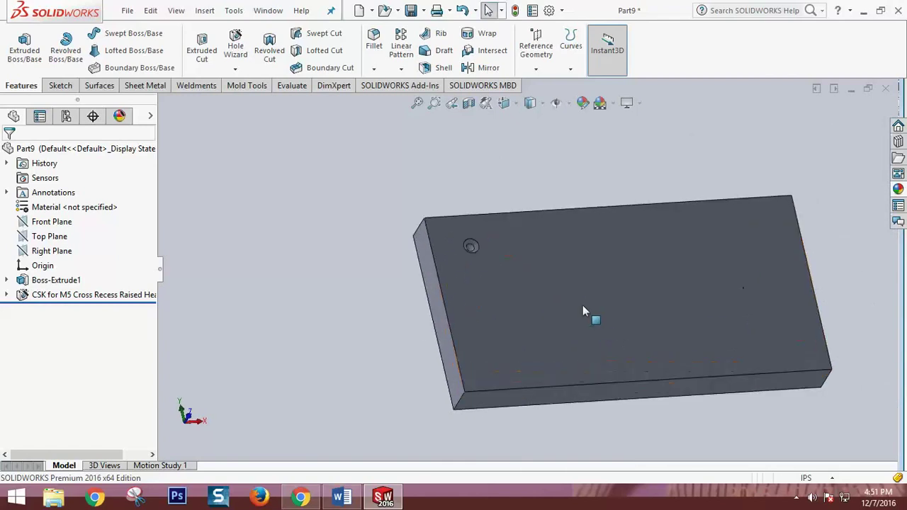
{"action": "scroll", "coordinate": [564, 306], "scroll_direction": "down", "scroll_amount": 5}
{"action": "scroll", "coordinate": [505, 270], "scroll_direction": "up", "scroll_amount": 5}
{"action": "scroll", "coordinate": [434, 184], "scroll_direction": "down", "scroll_amount": 3}
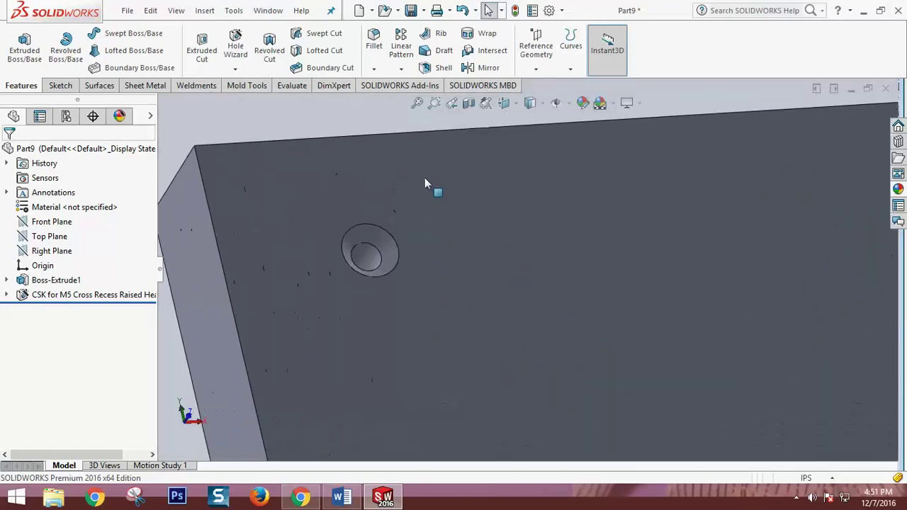
{"action": "scroll", "coordinate": [477, 239], "scroll_direction": "up", "scroll_amount": 2}
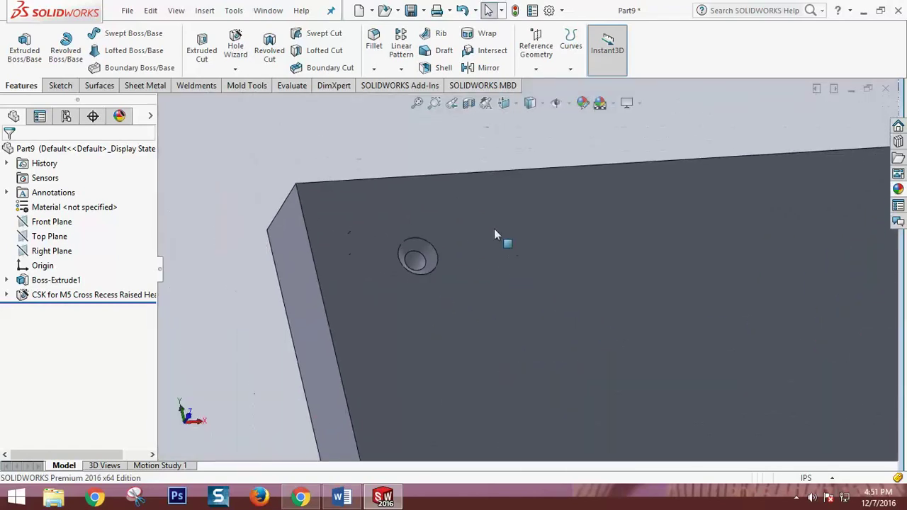
Start a second Hole Wizard hole and place its point on the top face.
{"action": "left_click", "coordinate": [235, 44]}
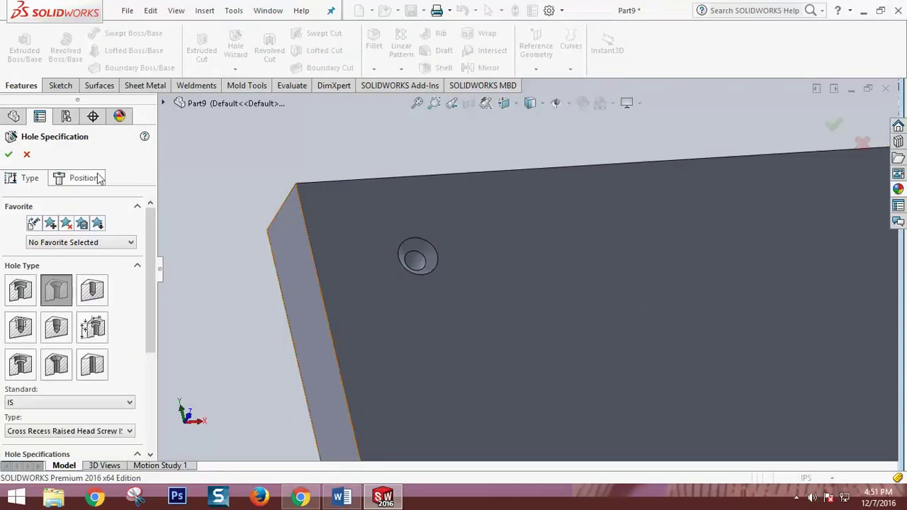
{"action": "left_click", "coordinate": [95, 177]}
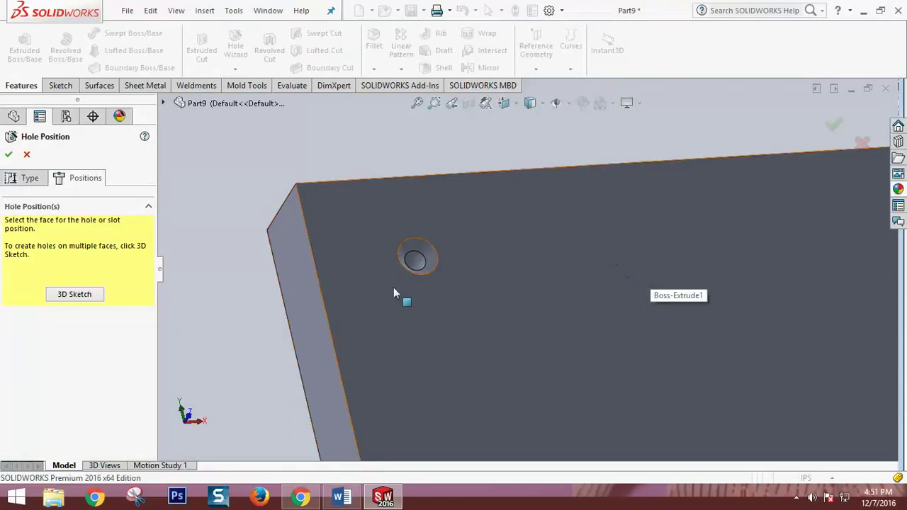
{"action": "left_click", "coordinate": [78, 296]}
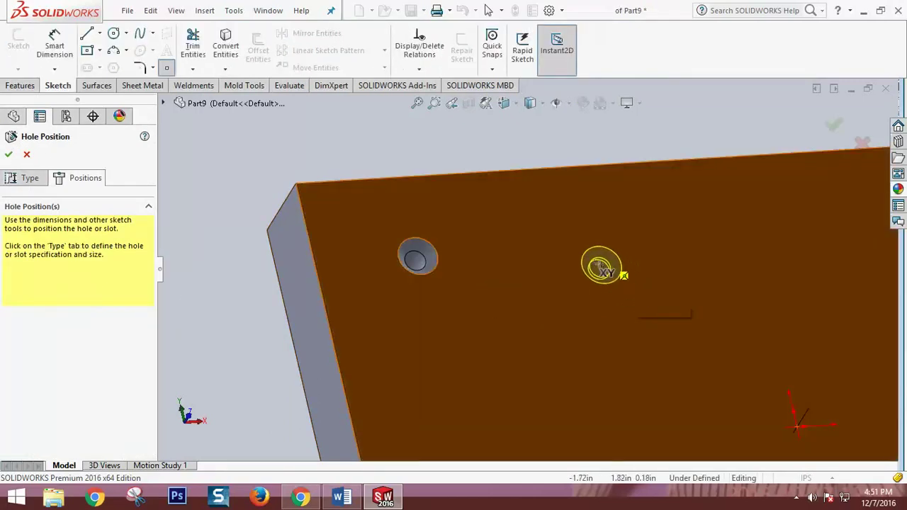
{"action": "left_click", "coordinate": [600, 265]}
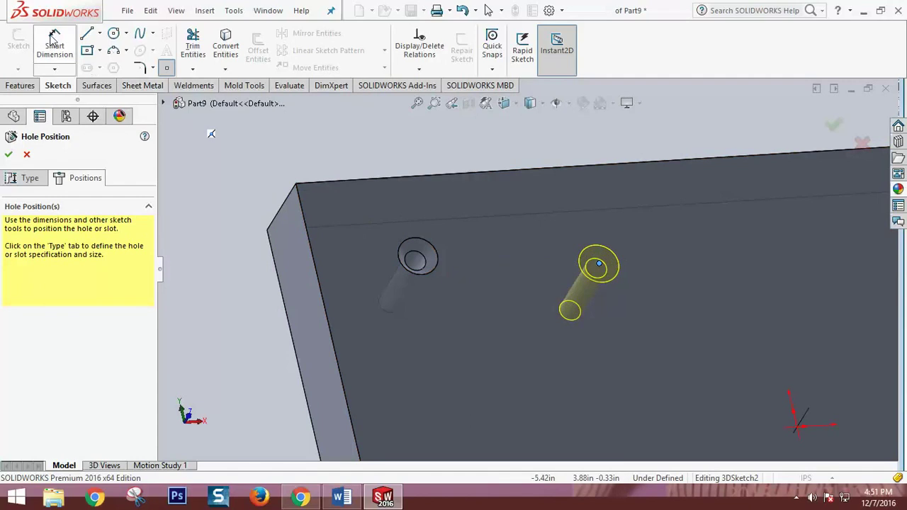
Dimension the hole point 2.00 in from the top edge.
{"action": "left_click", "coordinate": [54, 41]}
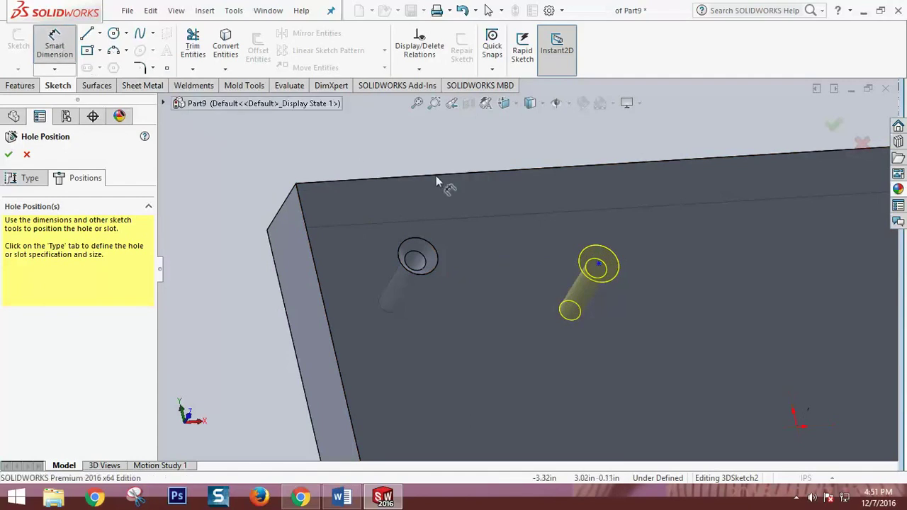
{"action": "left_click", "coordinate": [600, 267]}
{"action": "left_click", "coordinate": [580, 167]}
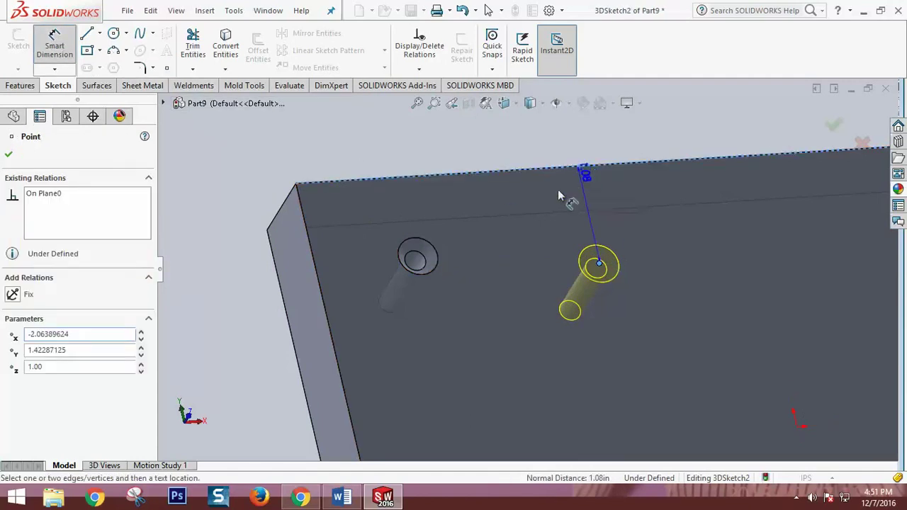
{"action": "left_click", "coordinate": [246, 257]}
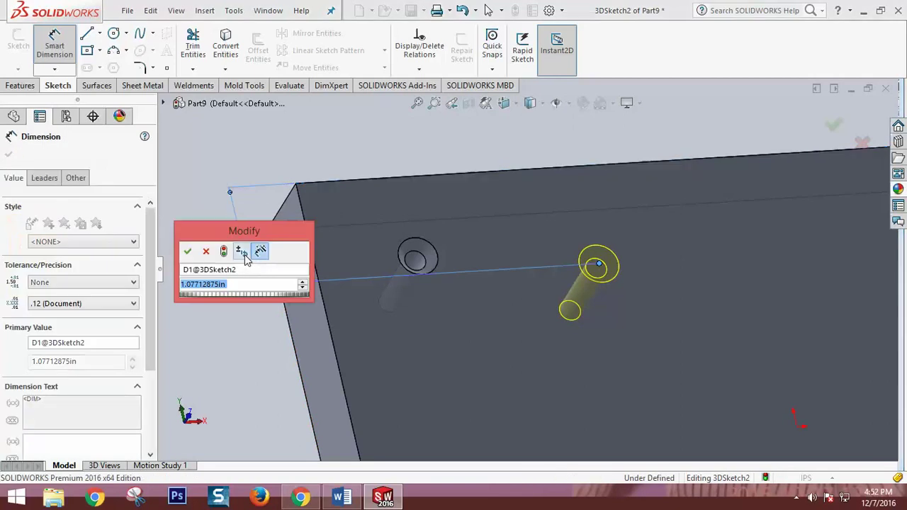
{"action": "type", "text": "5"}
{"action": "key", "text": "Return"}
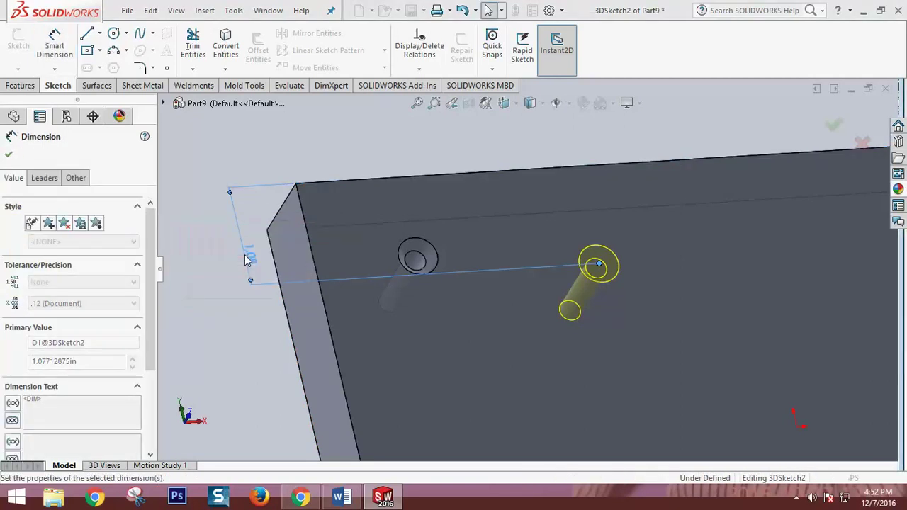
{"action": "key", "text": "f"}
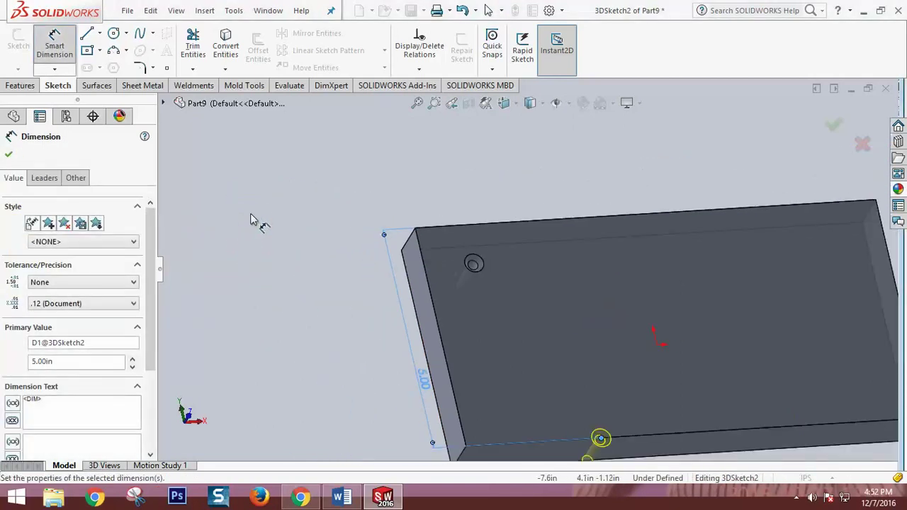
{"action": "left_click", "coordinate": [429, 381]}
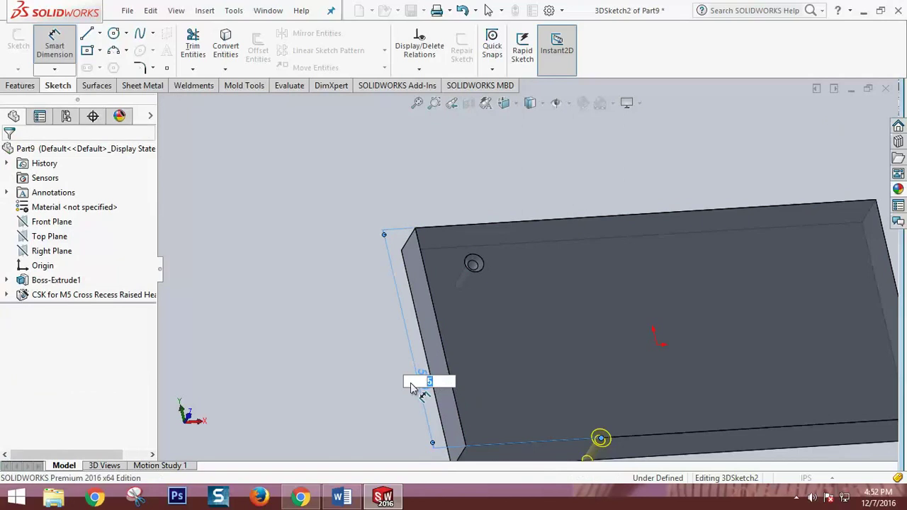
{"action": "key", "text": "Return"}
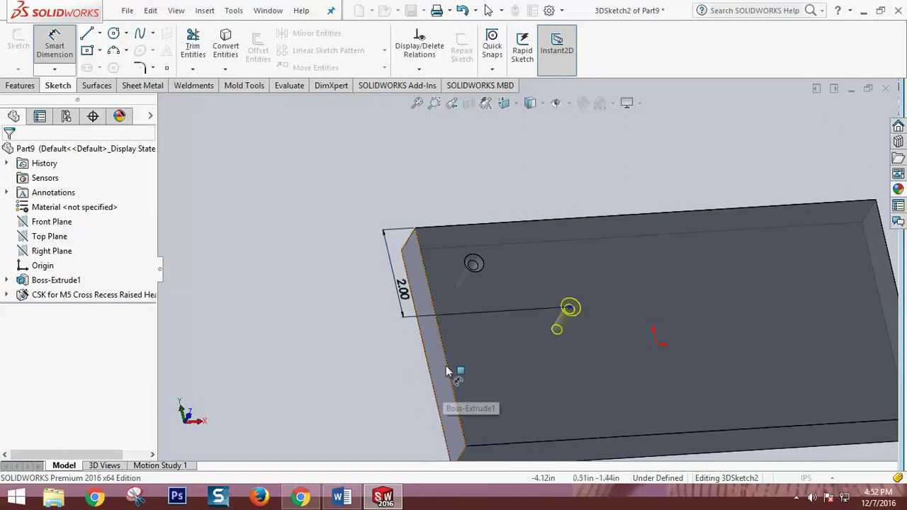
Add a 3.00 in dimension from the left edge and confirm the hole.
{"action": "left_click", "coordinate": [448, 369]}
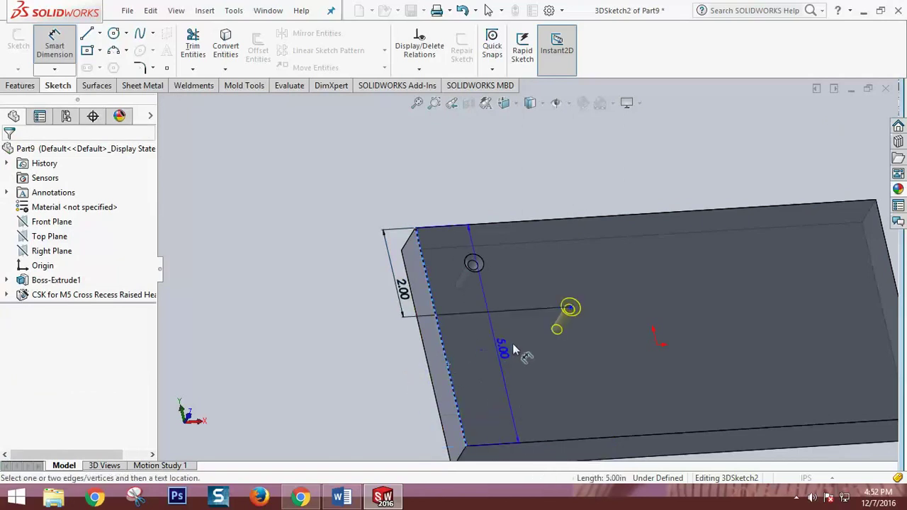
{"action": "left_click", "coordinate": [571, 309]}
{"action": "left_click", "coordinate": [498, 181]}
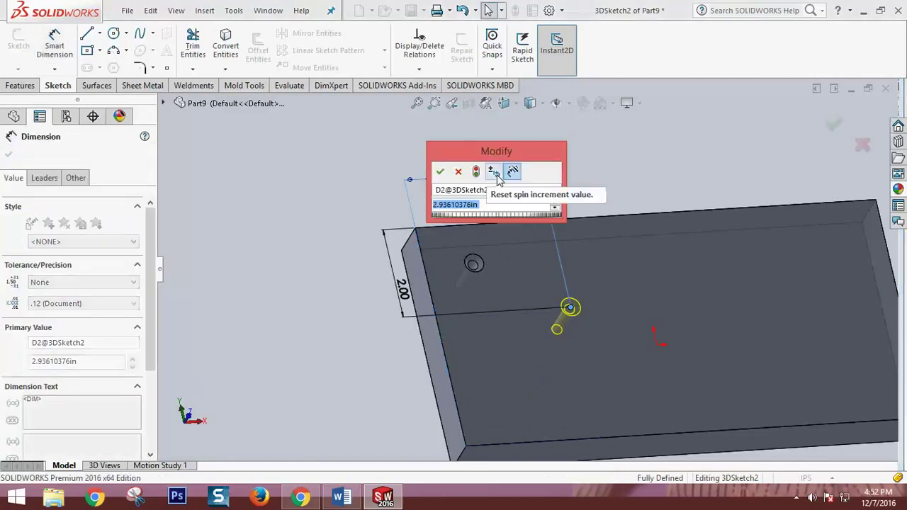
{"action": "type", "text": "3"}
{"action": "key", "text": "Return"}
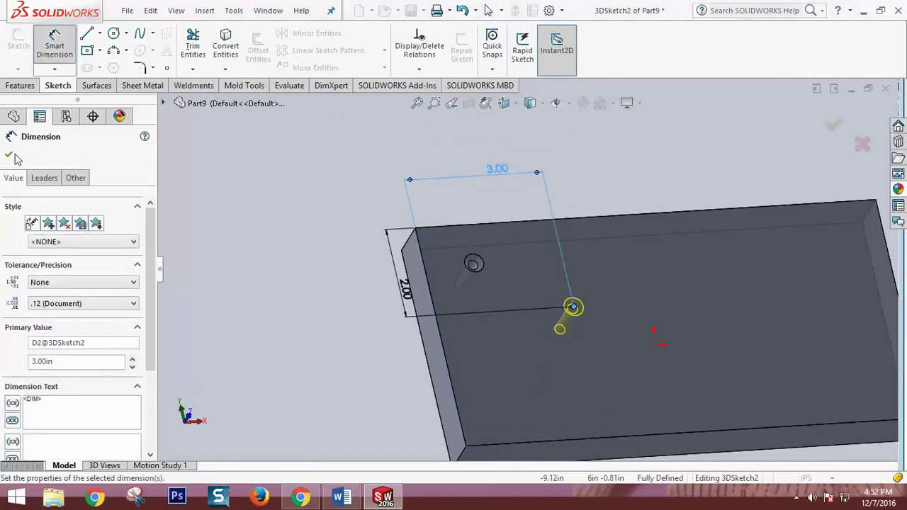
{"action": "left_click", "coordinate": [9, 154]}
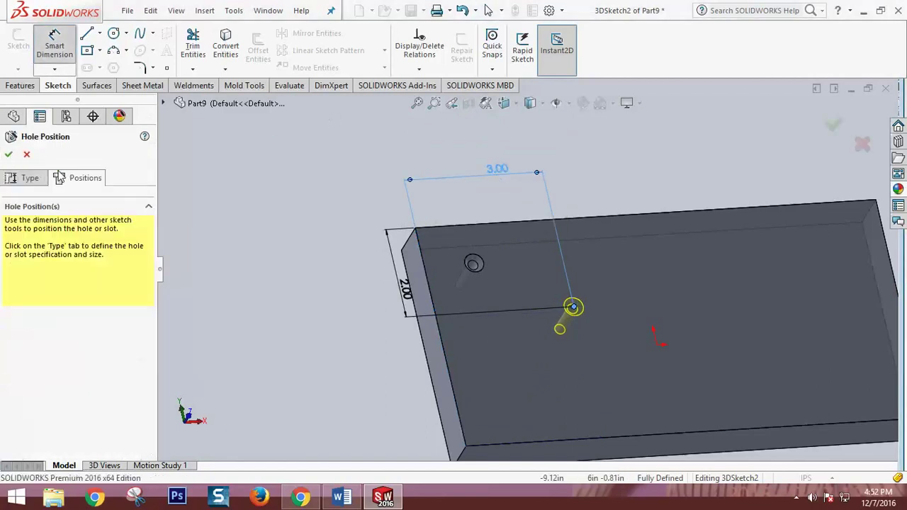
{"action": "left_click", "coordinate": [833, 125]}
{"action": "scroll", "coordinate": [647, 235], "scroll_direction": "down", "scroll_amount": 3}
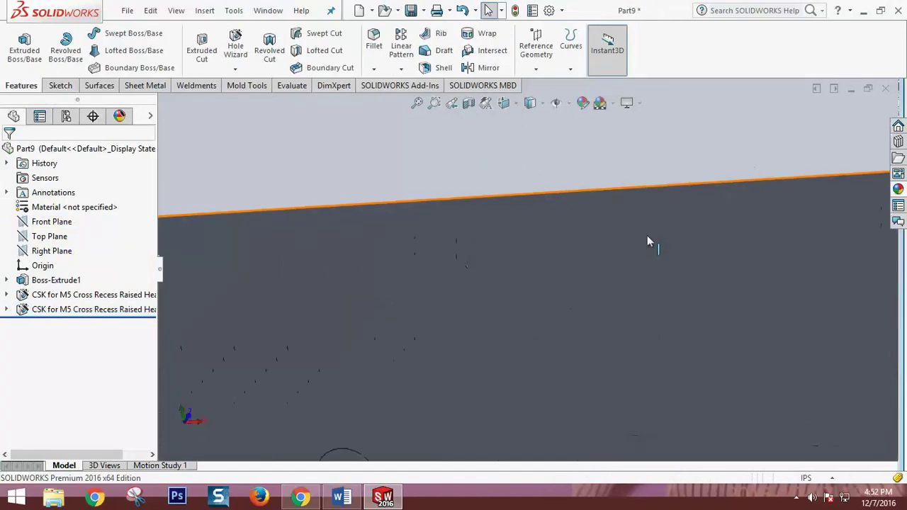
{"action": "scroll", "coordinate": [645, 235], "scroll_direction": "up", "scroll_amount": 3}
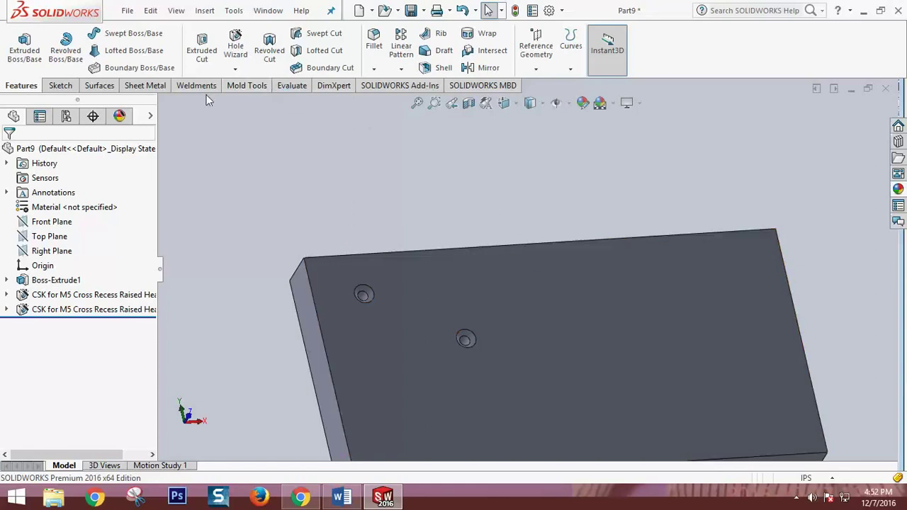
{"action": "scroll", "coordinate": [425, 292], "scroll_direction": "down", "scroll_amount": 2}
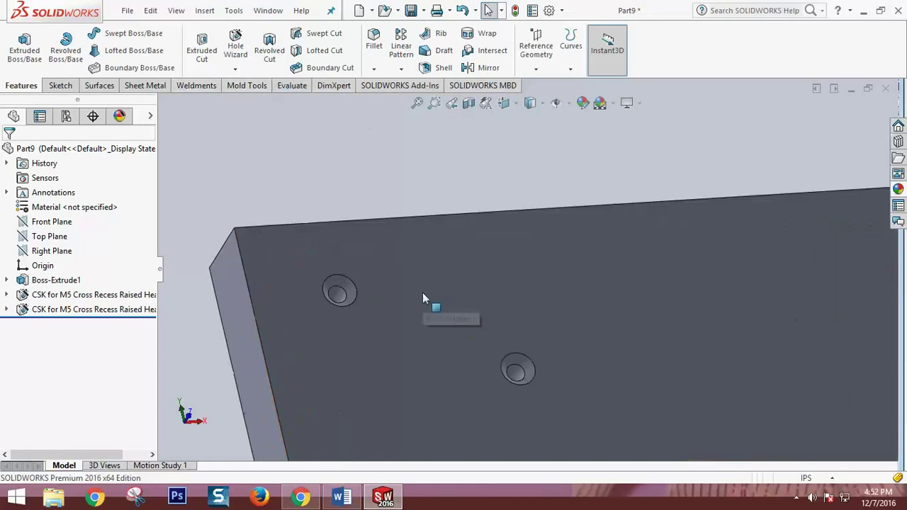
{"action": "scroll", "coordinate": [422, 292], "scroll_direction": "up", "scroll_amount": 3}
{"action": "scroll", "coordinate": [478, 238], "scroll_direction": "down", "scroll_amount": 1}
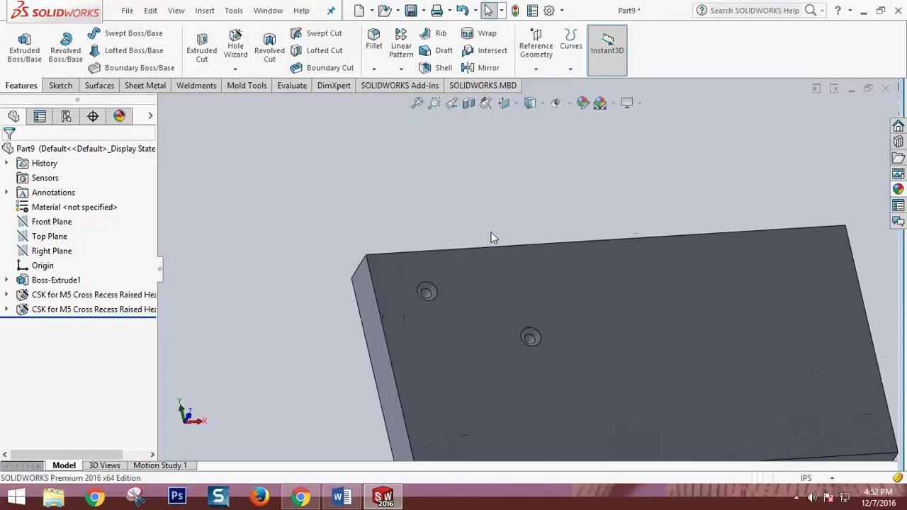
{"action": "scroll", "coordinate": [494, 234], "scroll_direction": "up", "scroll_amount": 3}
{"action": "middle_click_drag", "start_coordinate": [577, 409], "coordinate": [540, 291]}
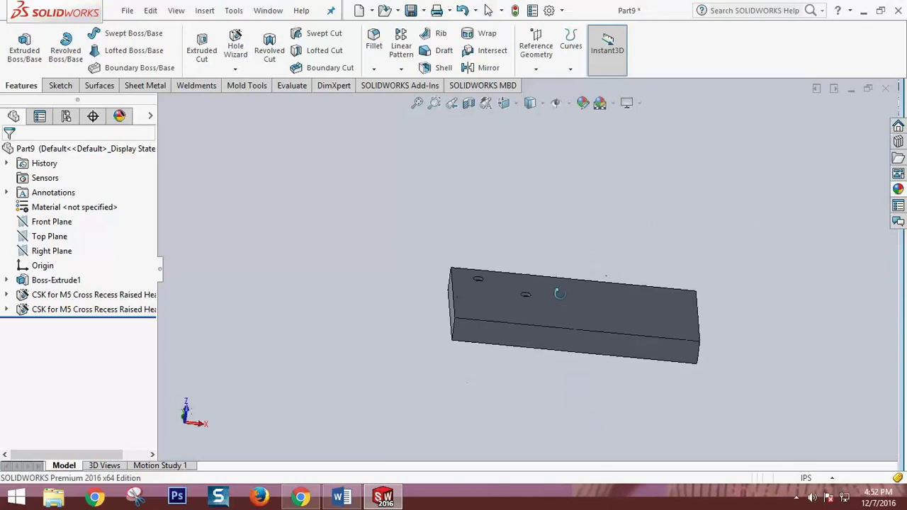
{"action": "scroll", "coordinate": [540, 292], "scroll_direction": "down", "scroll_amount": 3}
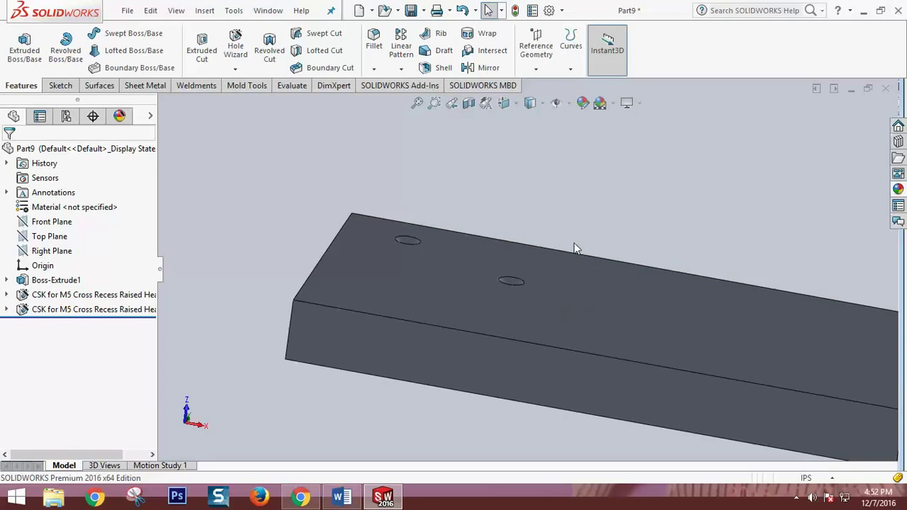
Highlight 'Fillet' in yellow in the Word checklist, then return to SOLIDWORKS.
{"action": "left_click", "coordinate": [348, 496]}
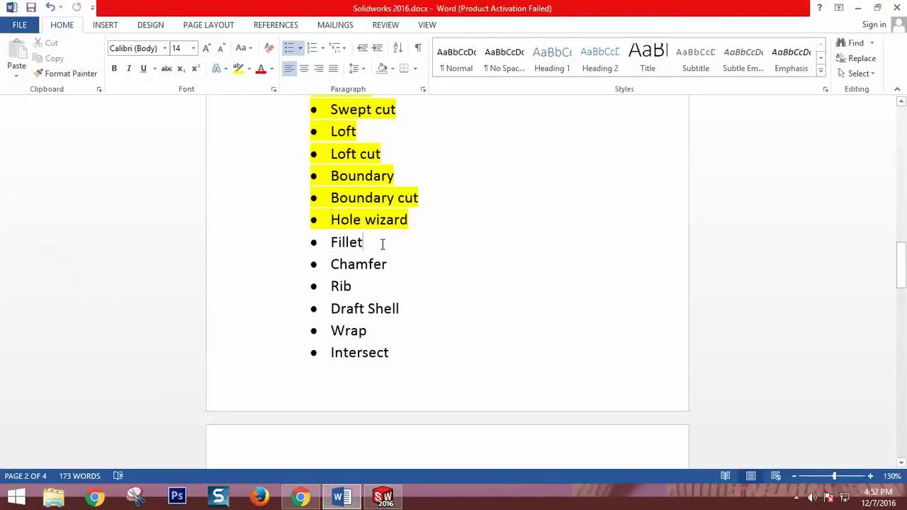
{"action": "double_click", "coordinate": [345, 243]}
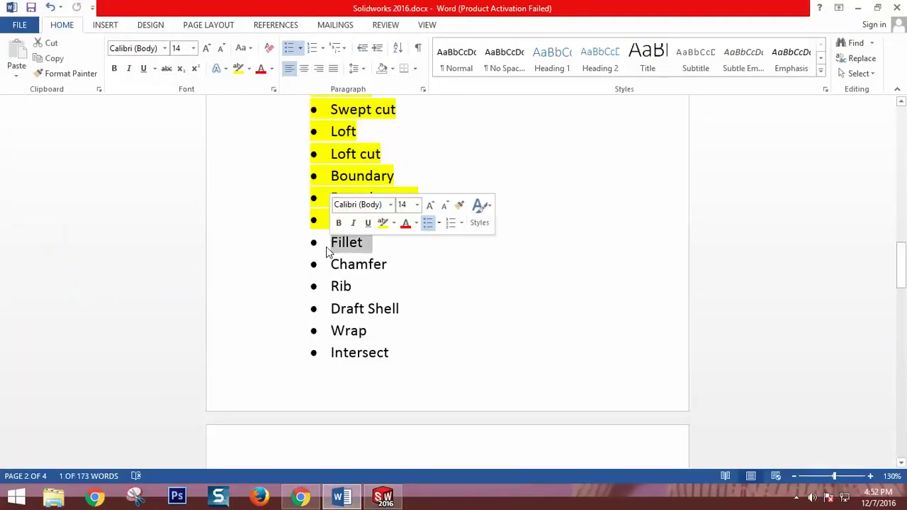
{"action": "left_click", "coordinate": [383, 224]}
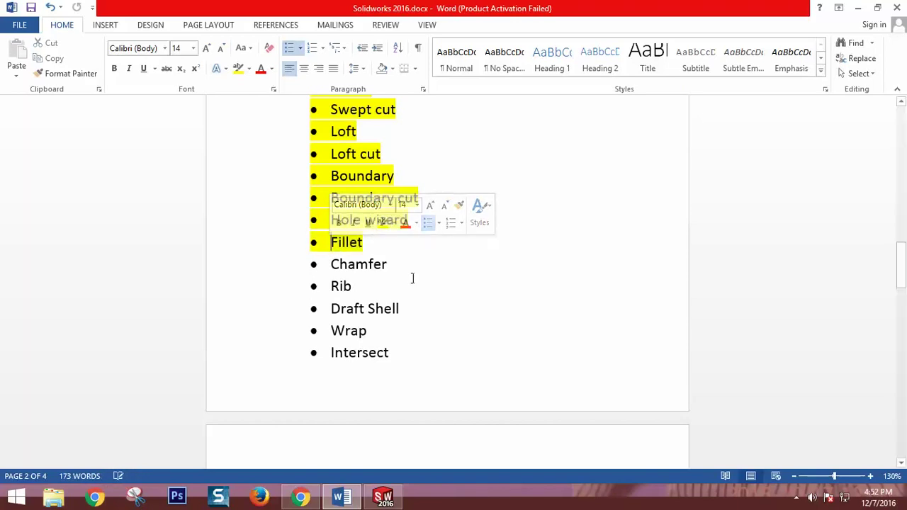
{"action": "left_click", "coordinate": [383, 496]}
Round the block's corner edge with a 1 in fillet.
{"action": "middle_click_drag", "start_coordinate": [709, 428], "coordinate": [698, 211]}
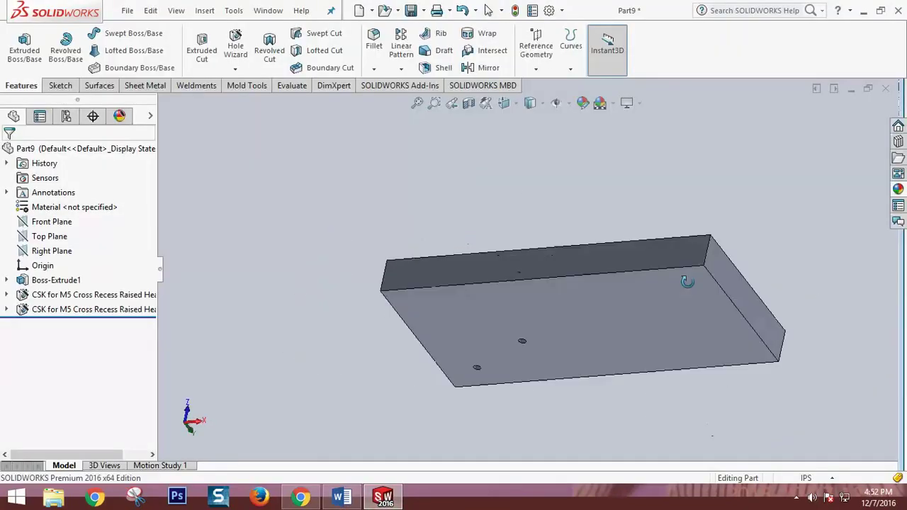
{"action": "scroll", "coordinate": [698, 211], "scroll_direction": "down", "scroll_amount": 5}
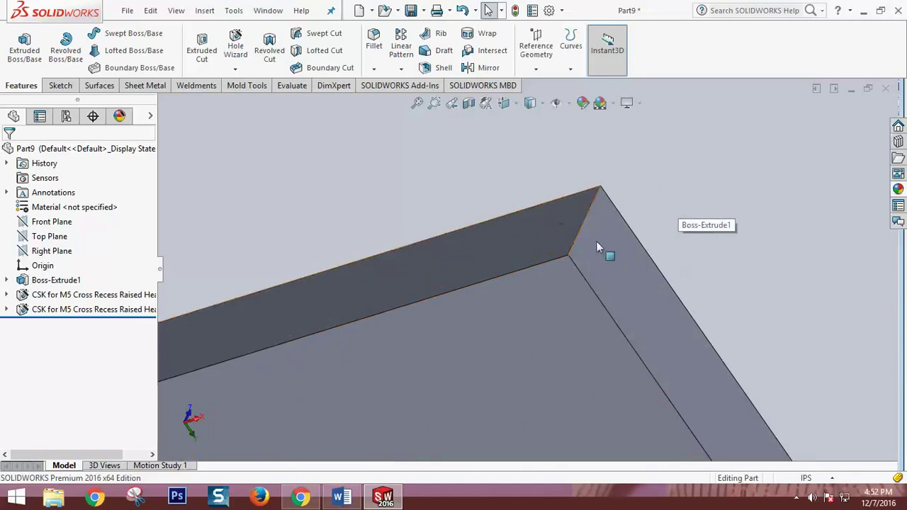
{"action": "left_click", "coordinate": [374, 70]}
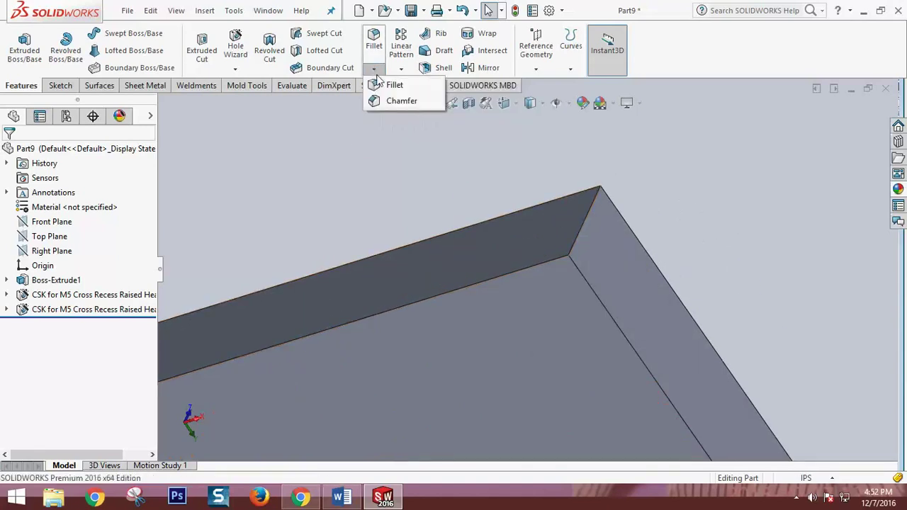
{"action": "left_click", "coordinate": [381, 85]}
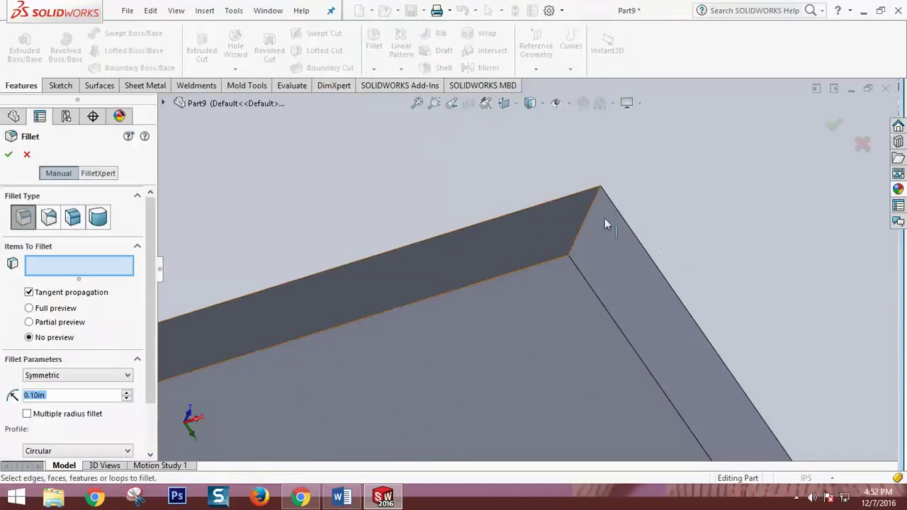
{"action": "left_click", "coordinate": [586, 215]}
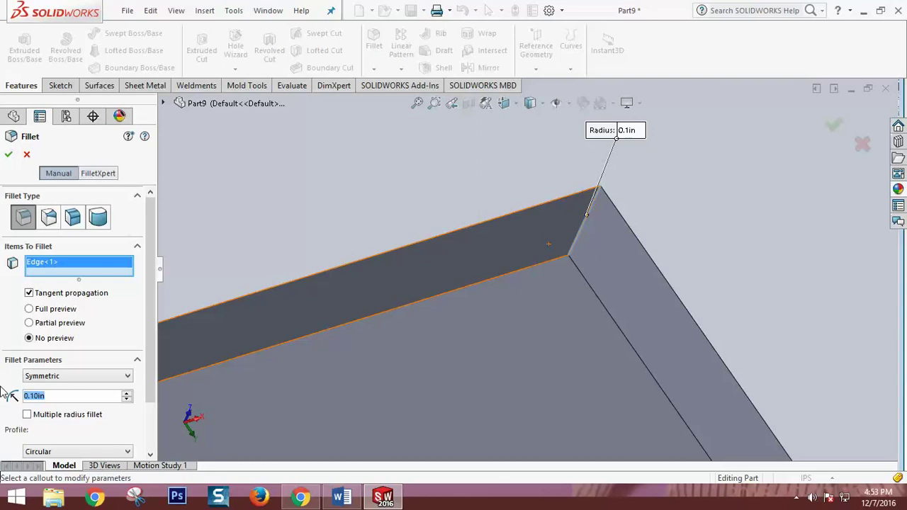
{"action": "type", "text": "1"}
{"action": "key", "text": "Return"}
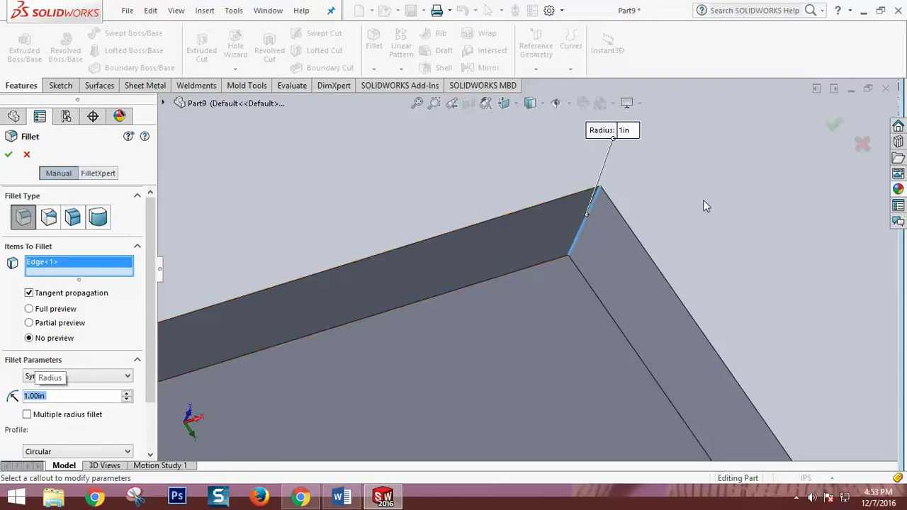
{"action": "left_click", "coordinate": [8, 155]}
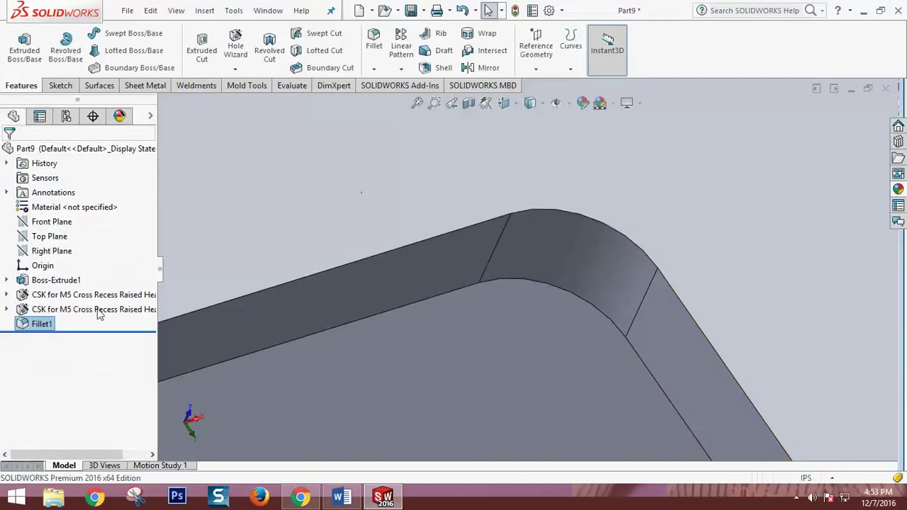
Delete Fillet1 to restore the sharp corner.
{"action": "right_click", "coordinate": [49, 324]}
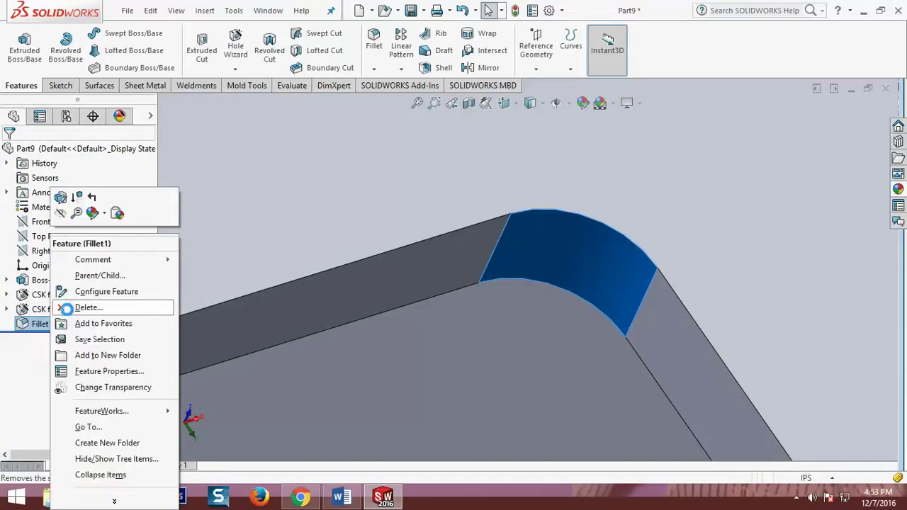
{"action": "left_click", "coordinate": [66, 309]}
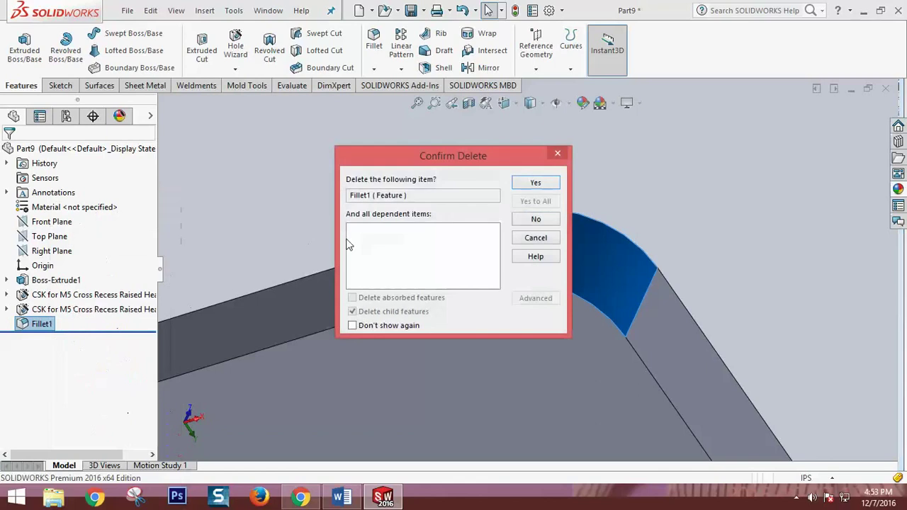
{"action": "left_click", "coordinate": [535, 183]}
{"action": "left_click", "coordinate": [374, 68]}
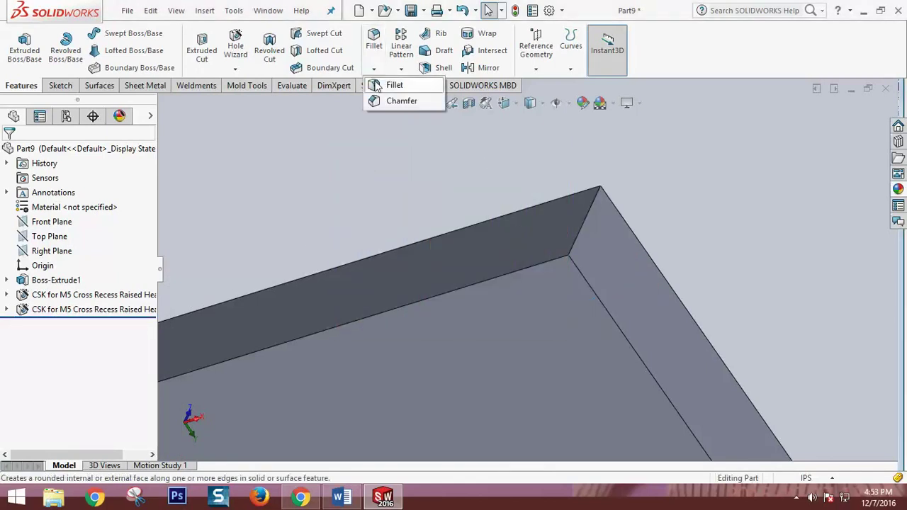
{"action": "left_click", "coordinate": [389, 86]}
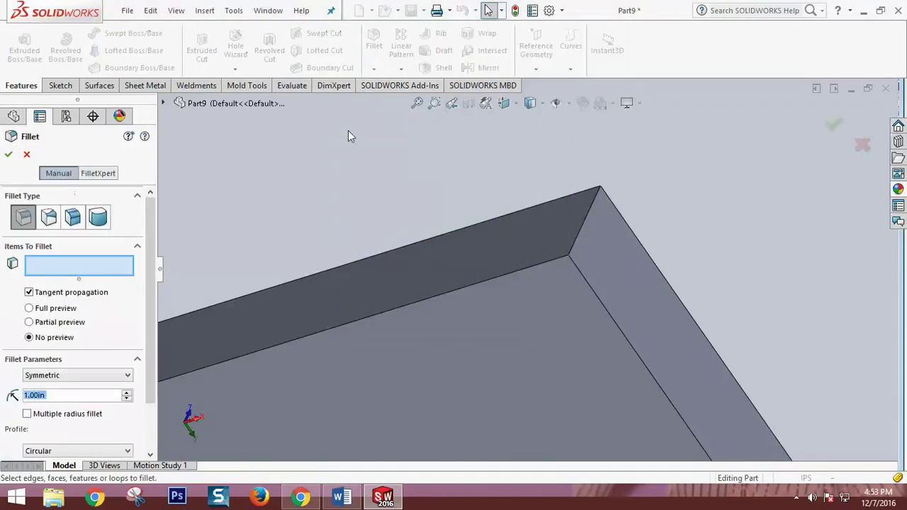
Set up a variable-radius fillet on the corner edge with 1 in at both ends.
{"action": "left_click", "coordinate": [50, 219]}
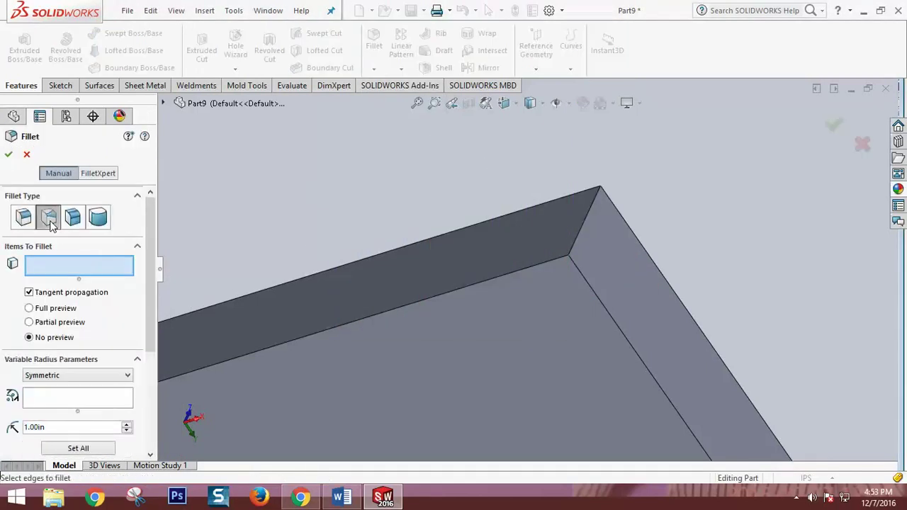
{"action": "left_click", "coordinate": [588, 213]}
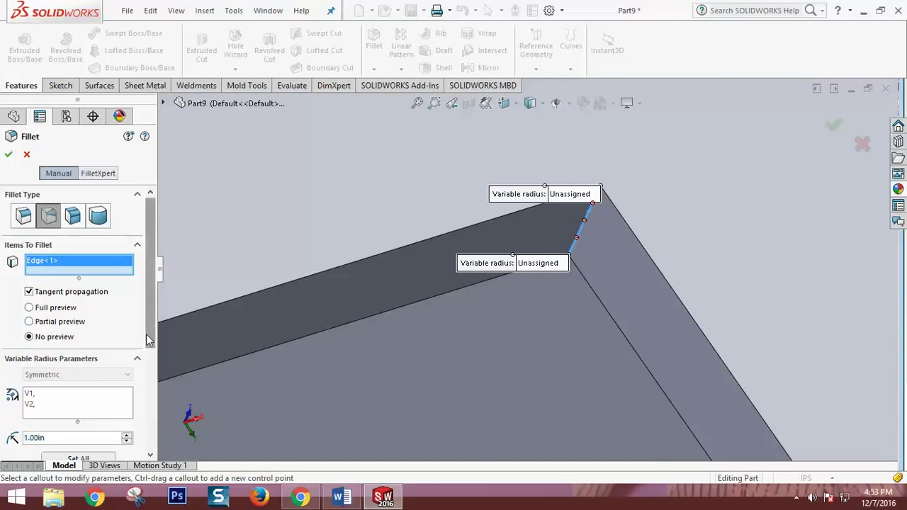
{"action": "left_click_drag", "start_coordinate": [149, 332], "coordinate": [149, 381]}
{"action": "left_click", "coordinate": [32, 311]}
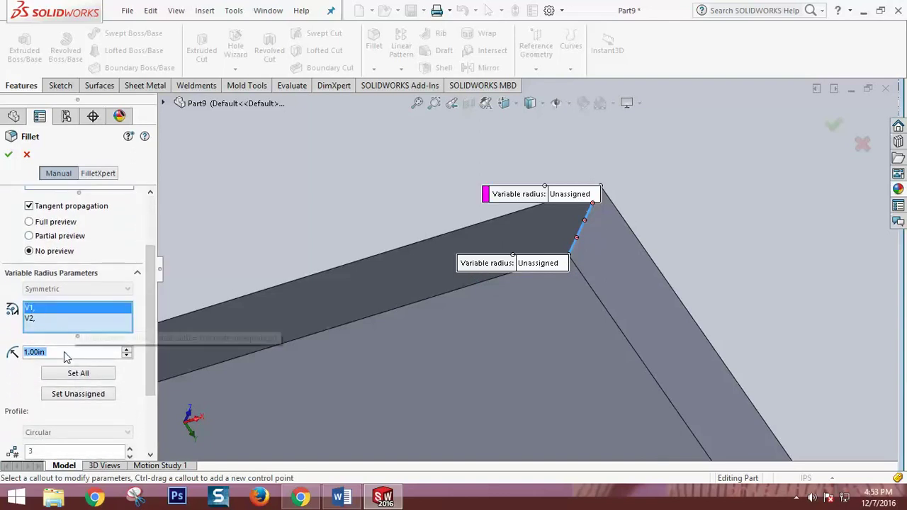
{"action": "type", "text": "0.5"}
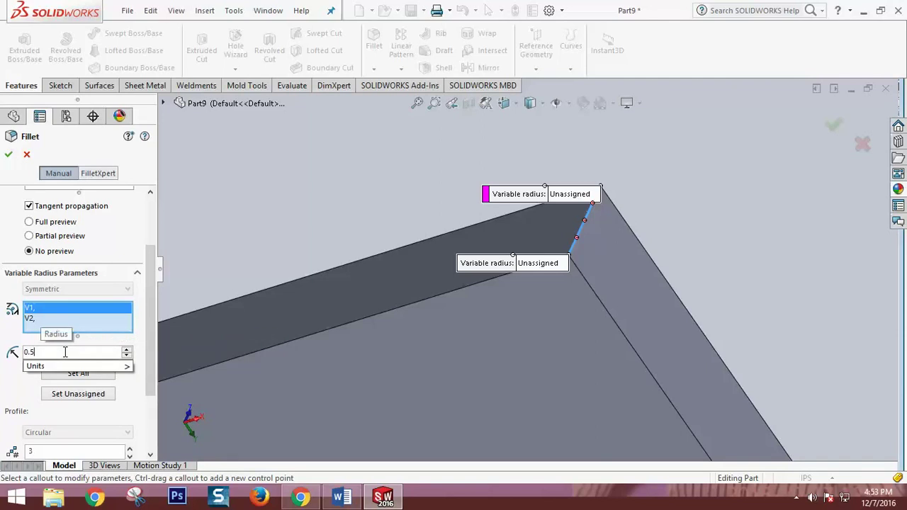
{"action": "left_click", "coordinate": [27, 319]}
{"action": "type", "text": "1"}
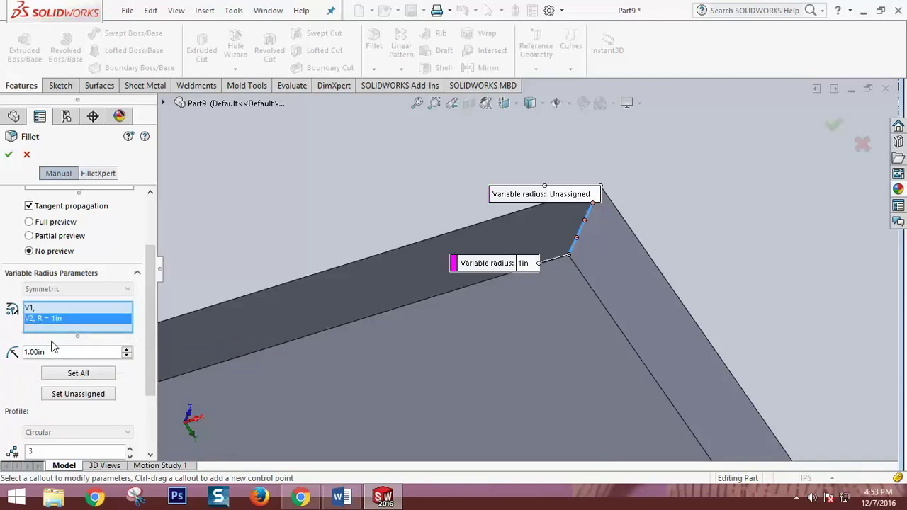
{"action": "left_click", "coordinate": [36, 310]}
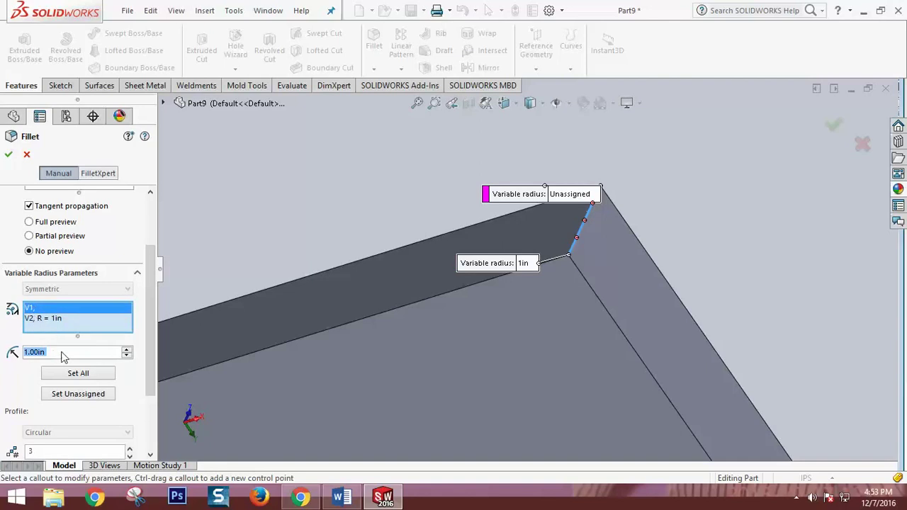
{"action": "left_click", "coordinate": [48, 325]}
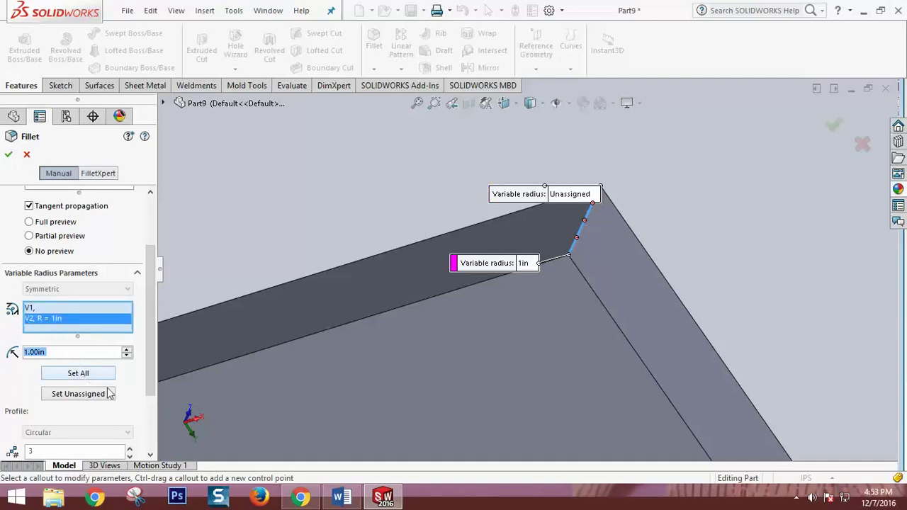
{"action": "left_click_drag", "start_coordinate": [149, 368], "coordinate": [152, 393]}
{"action": "scroll", "coordinate": [108, 294], "scroll_direction": "up", "scroll_amount": 3}
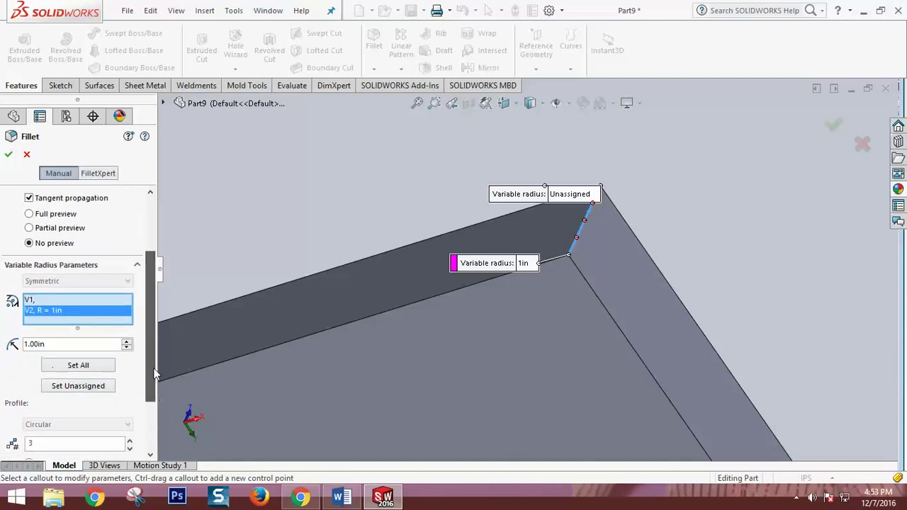
{"action": "scroll", "coordinate": [107, 294], "scroll_direction": "up", "scroll_amount": 3}
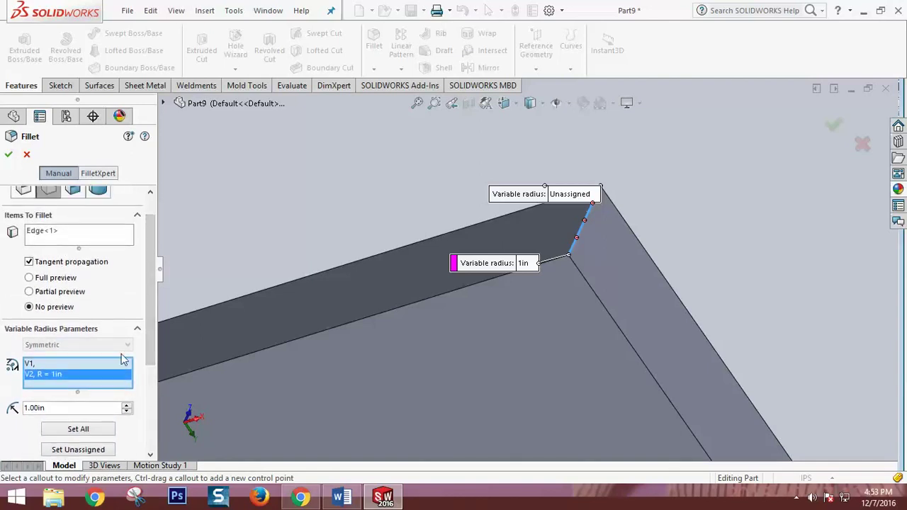
{"action": "scroll", "coordinate": [147, 351], "scroll_direction": "down", "scroll_amount": 3}
{"action": "scroll", "coordinate": [148, 351], "scroll_direction": "down", "scroll_amount": 2}
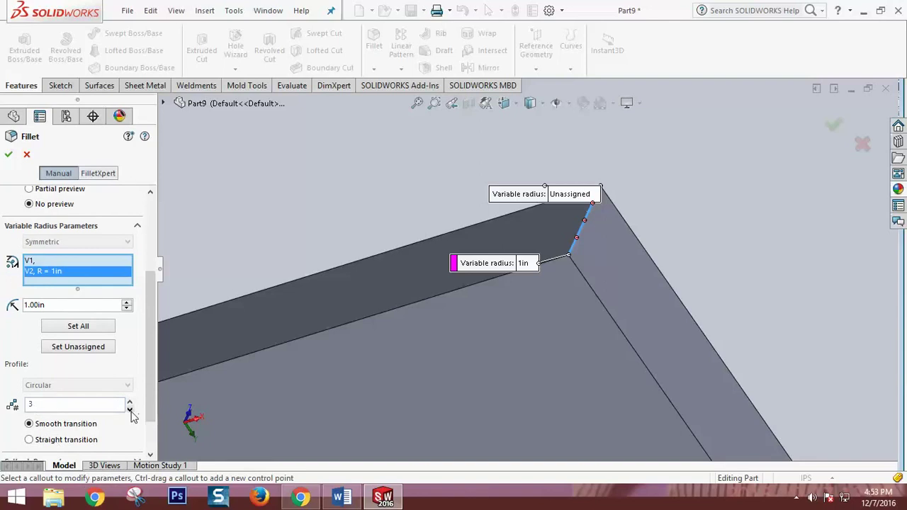
{"action": "left_click", "coordinate": [101, 328]}
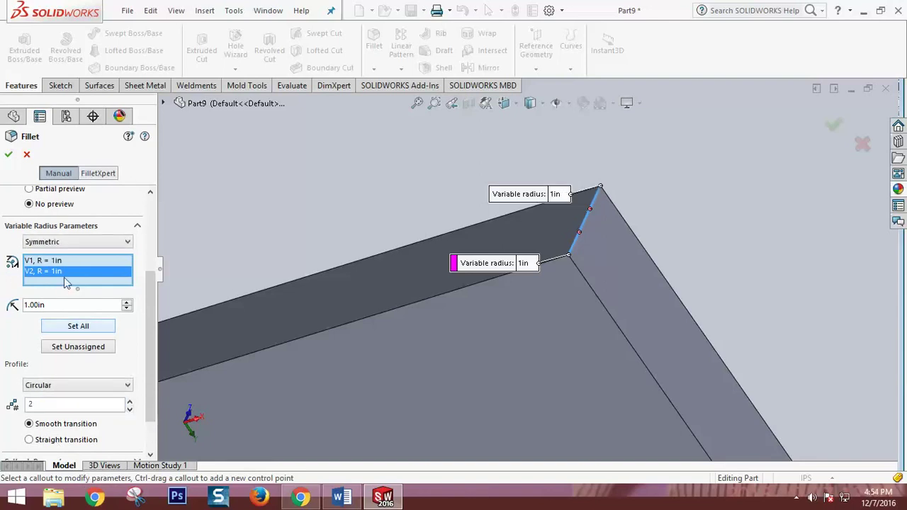
Change the second vertex radius to 0.5 in and apply the fillet.
{"action": "double_click", "coordinate": [58, 305]}
{"action": "type", "text": "0.5"}
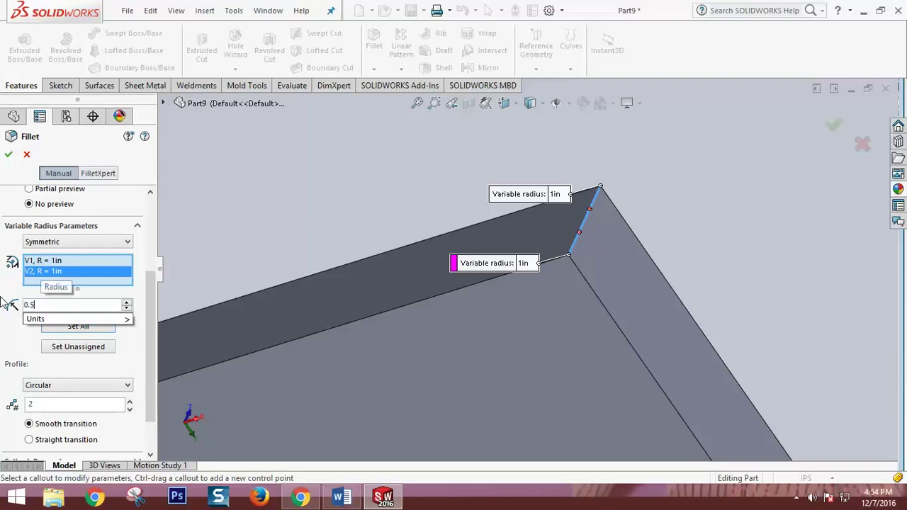
{"action": "key", "text": "Return"}
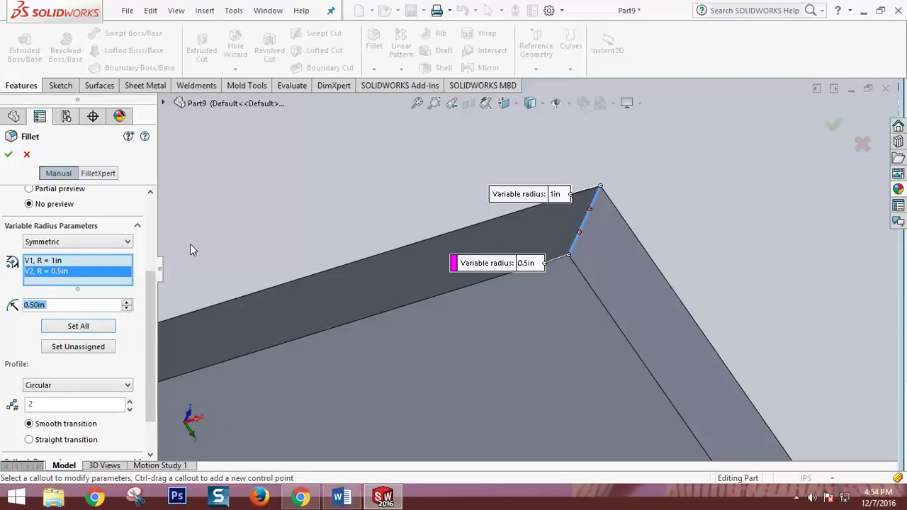
{"action": "left_click", "coordinate": [8, 154]}
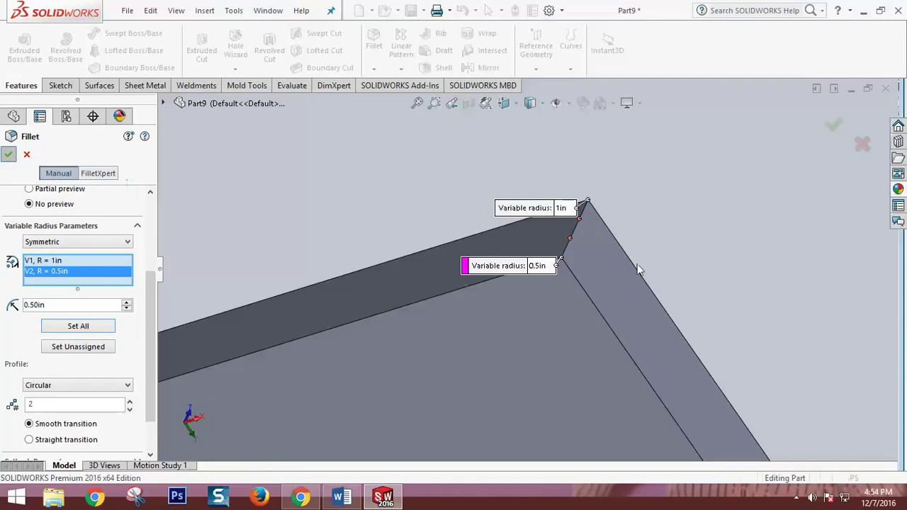
Delete VarFillet1 from the feature tree and confirm the removal.
{"action": "middle_click_drag", "start_coordinate": [685, 237], "coordinate": [754, 172]}
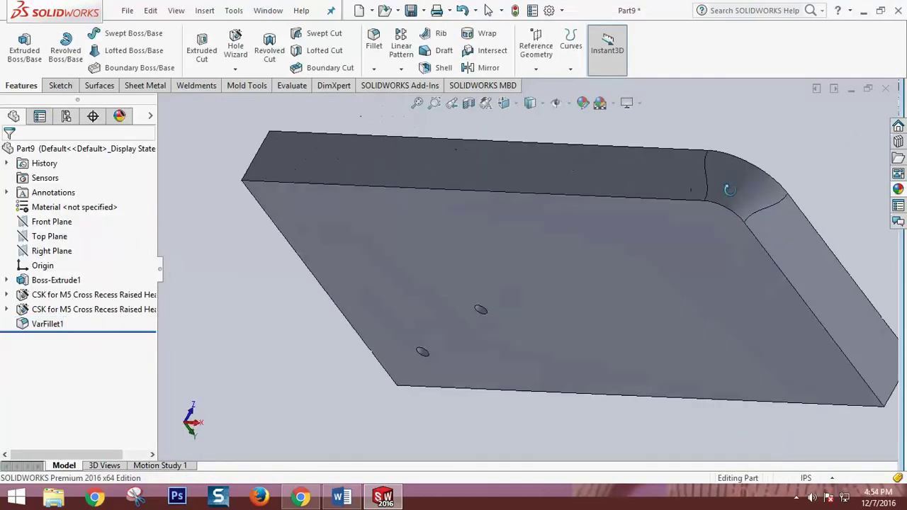
{"action": "scroll", "coordinate": [779, 176], "scroll_direction": "down", "scroll_amount": 3}
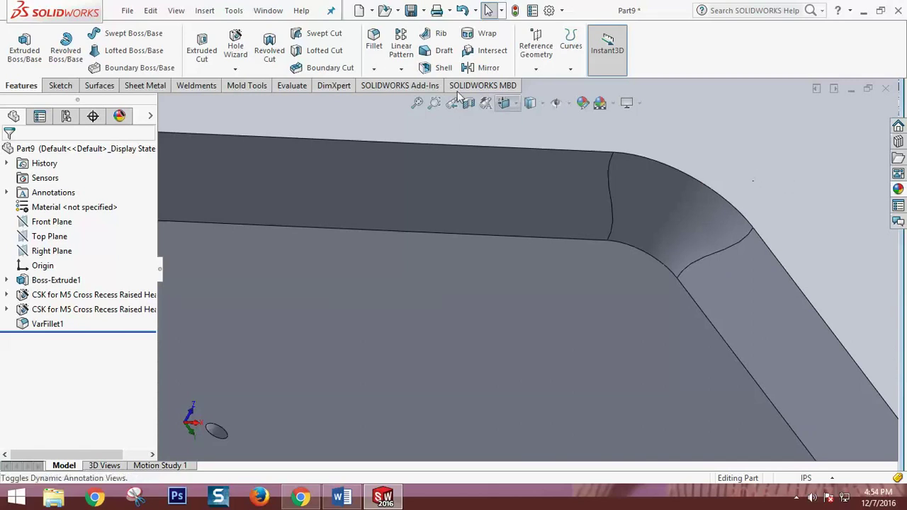
{"action": "right_click", "coordinate": [40, 324]}
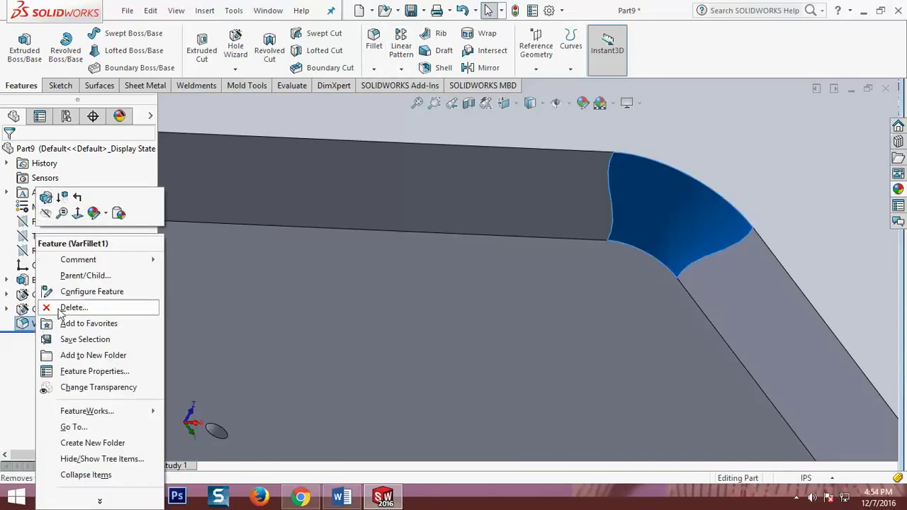
{"action": "left_click", "coordinate": [58, 309]}
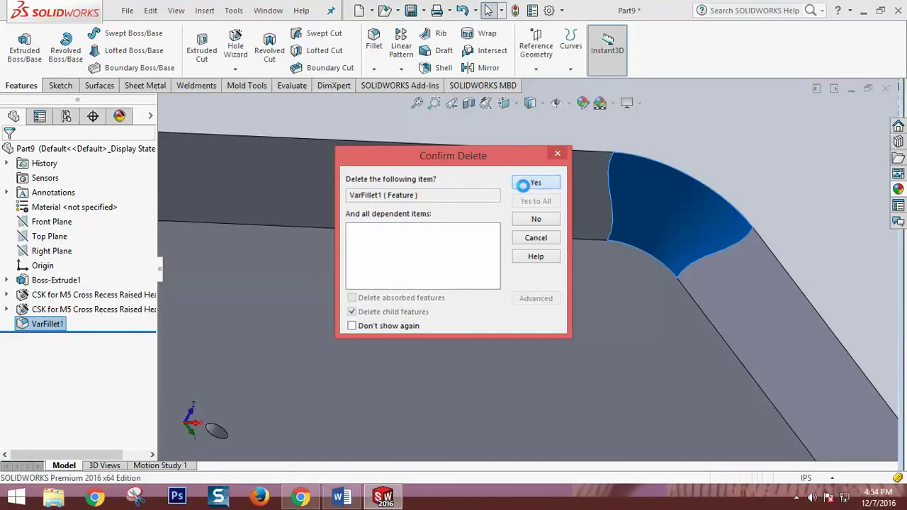
{"action": "left_click", "coordinate": [535, 183]}
{"action": "scroll", "coordinate": [546, 192], "scroll_direction": "up", "scroll_amount": 2}
{"action": "scroll", "coordinate": [510, 163], "scroll_direction": "up", "scroll_amount": 2}
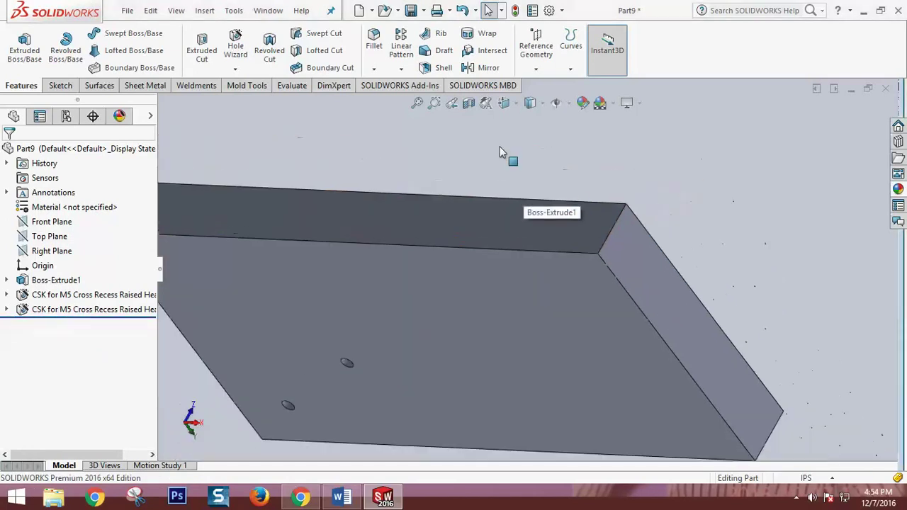
Set up a 3in face fillet using the long side face and the end face.
{"action": "left_click", "coordinate": [380, 69]}
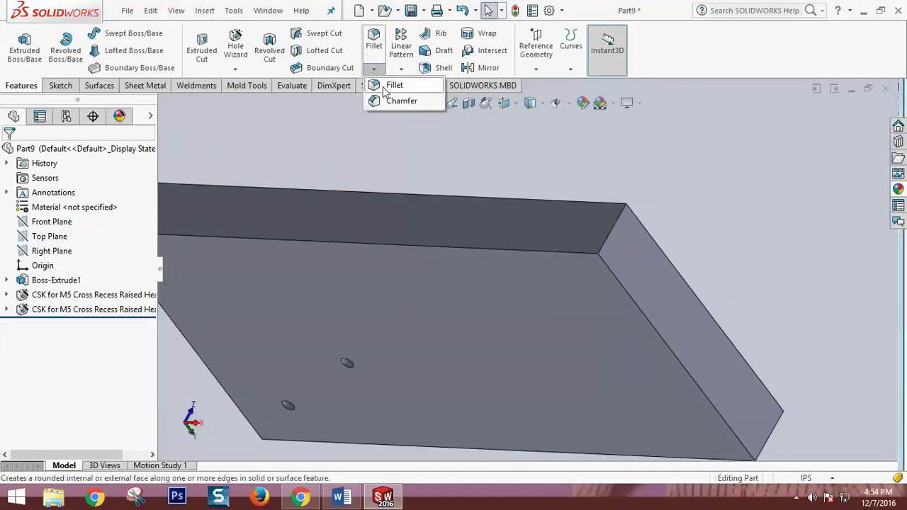
{"action": "left_click", "coordinate": [390, 85]}
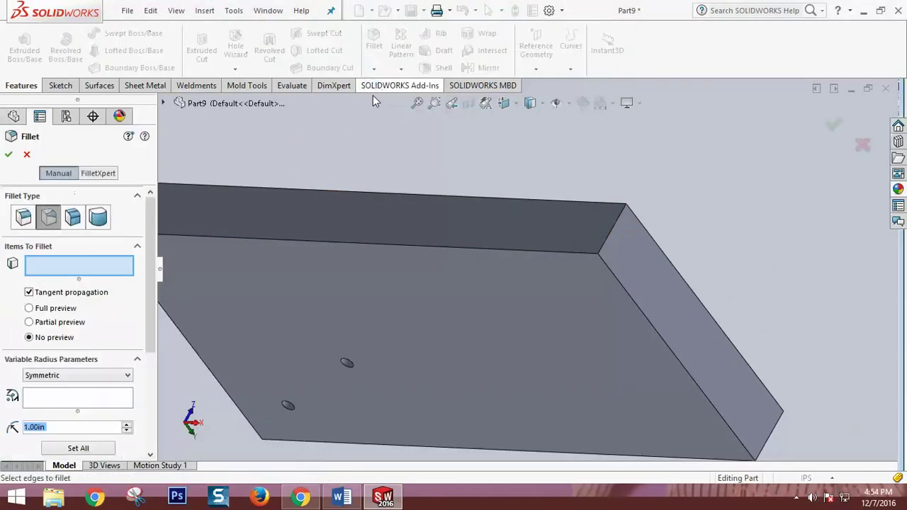
{"action": "left_click", "coordinate": [74, 218]}
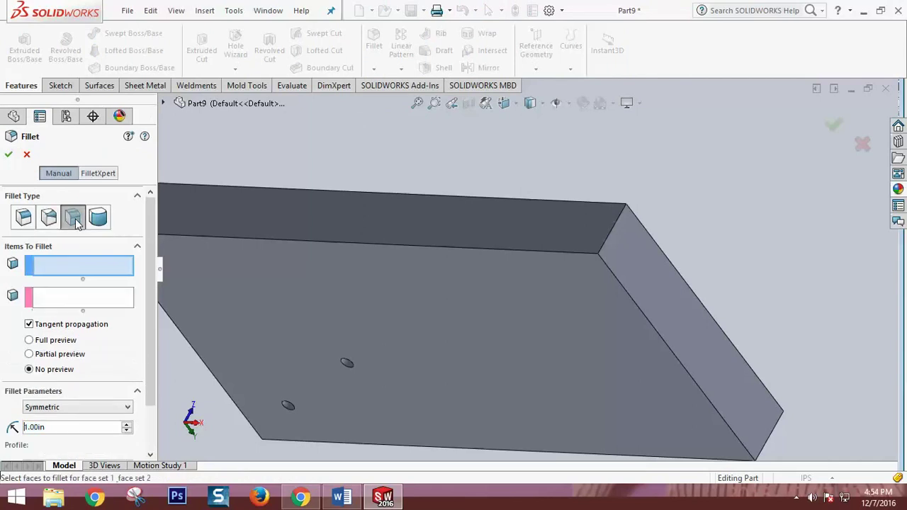
{"action": "left_click", "coordinate": [490, 233]}
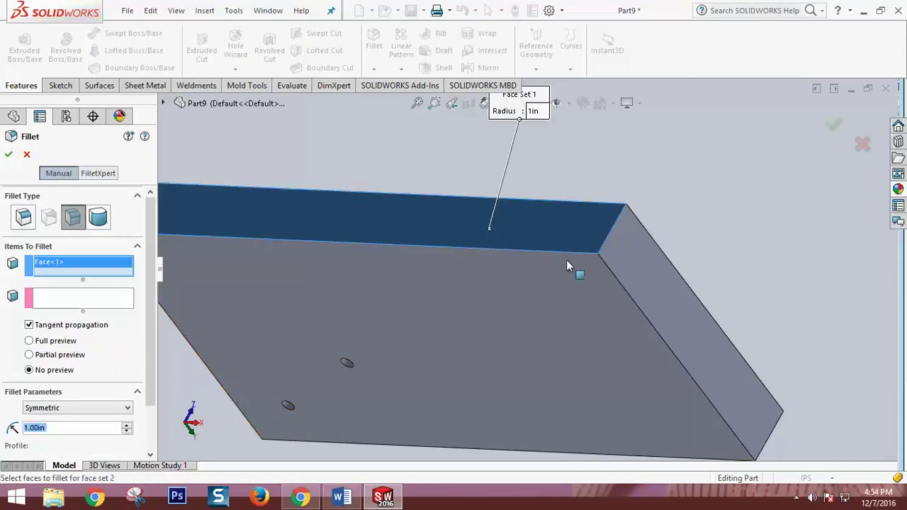
{"action": "left_click", "coordinate": [657, 292]}
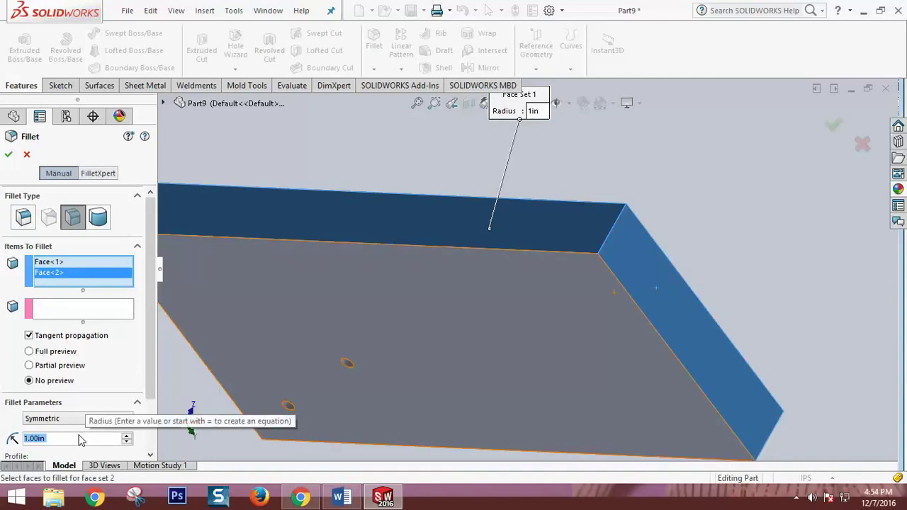
{"action": "type", "text": "3"}
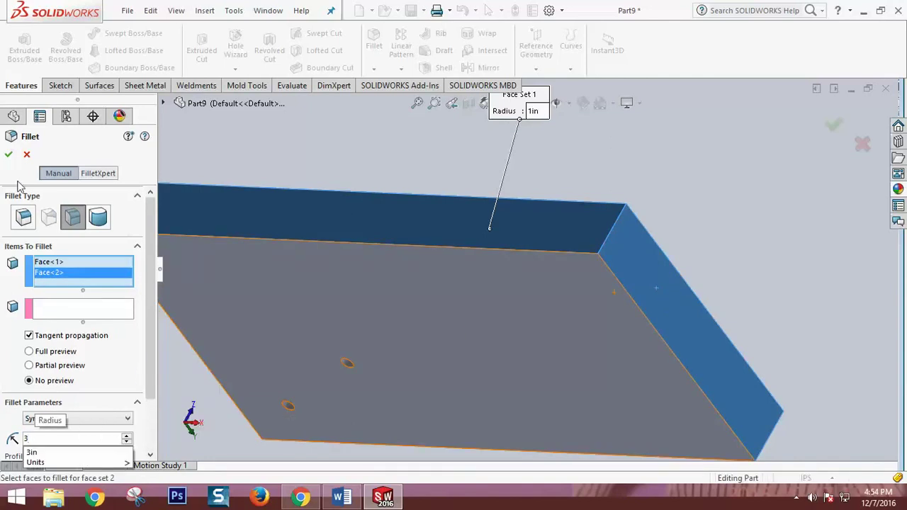
{"action": "key", "text": "Return"}
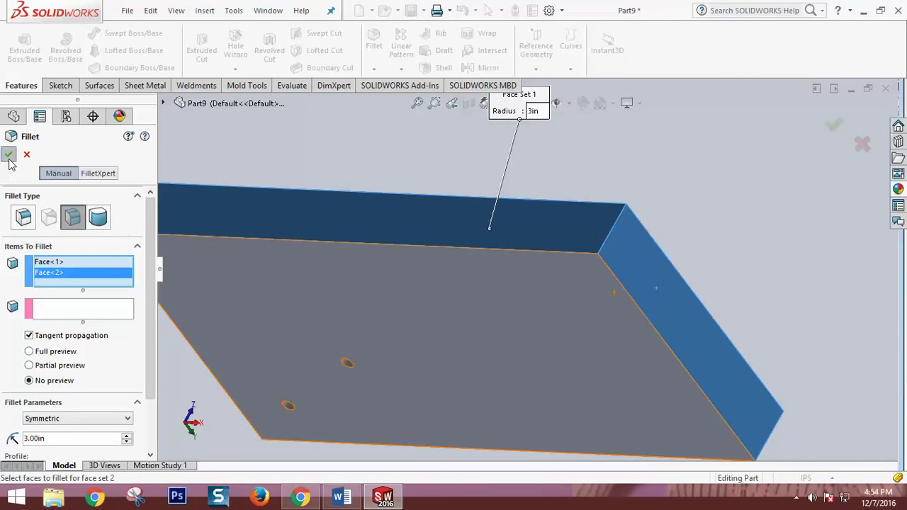
{"action": "left_click", "coordinate": [9, 157]}
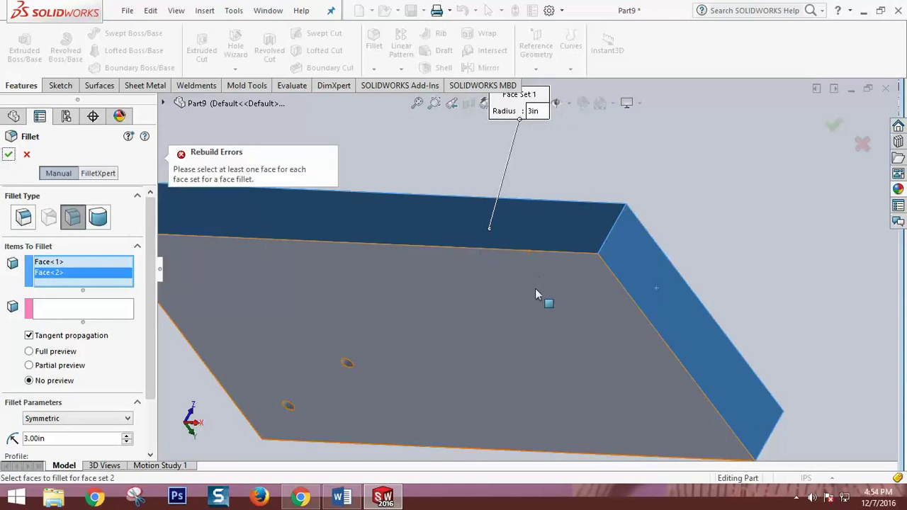
Reassign the long side face to set 1 and end face to set 2, and apply Fillet2.
{"action": "middle_click_drag", "start_coordinate": [532, 303], "coordinate": [437, 300]}
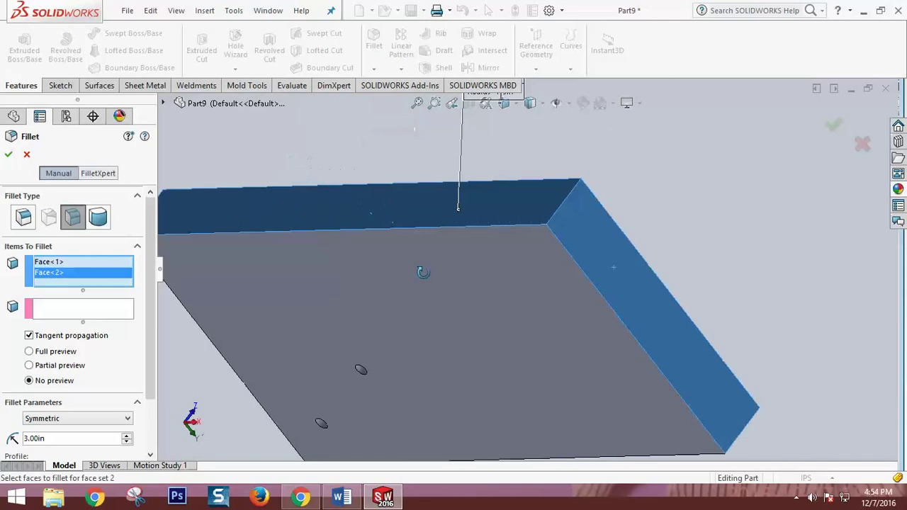
{"action": "right_click", "coordinate": [58, 276]}
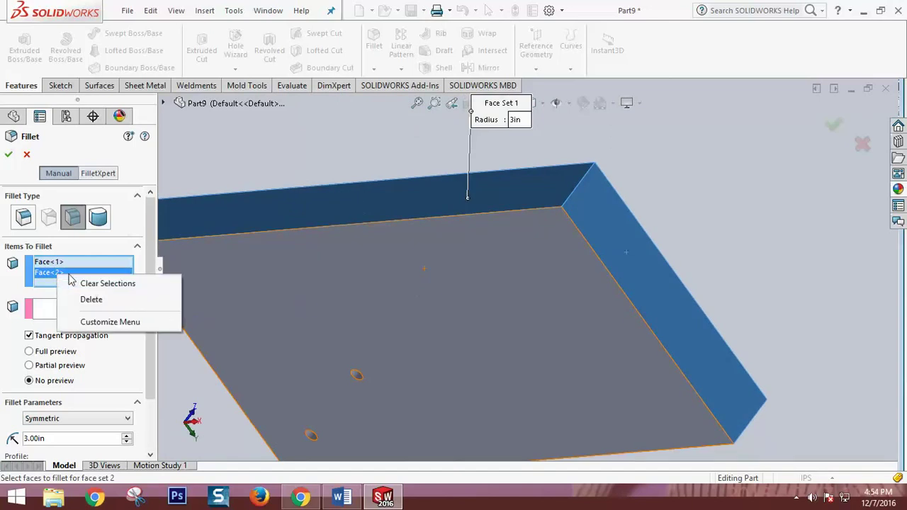
{"action": "left_click", "coordinate": [79, 283]}
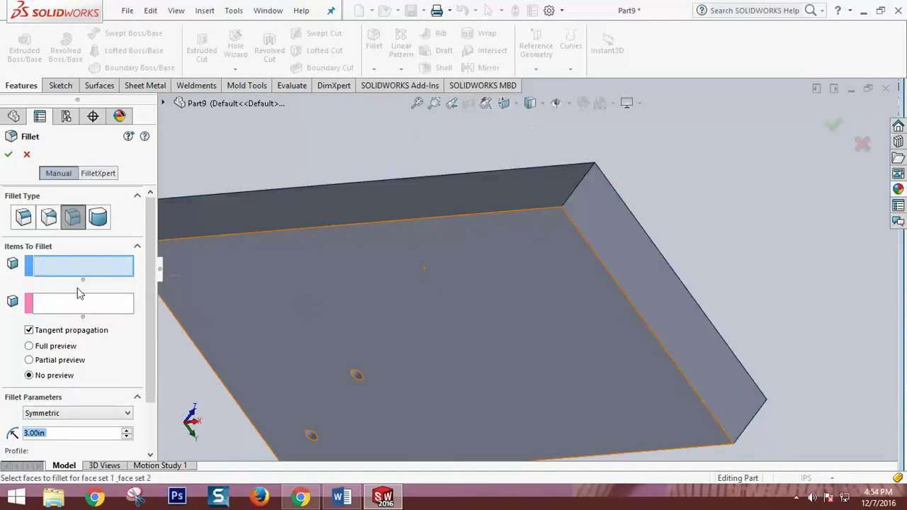
{"action": "left_click", "coordinate": [468, 201]}
{"action": "left_click", "coordinate": [113, 296]}
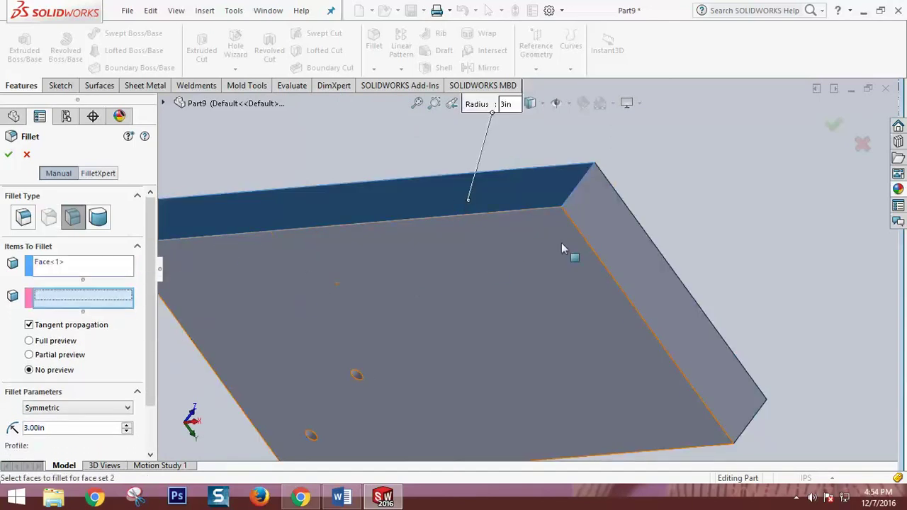
{"action": "left_click", "coordinate": [621, 256]}
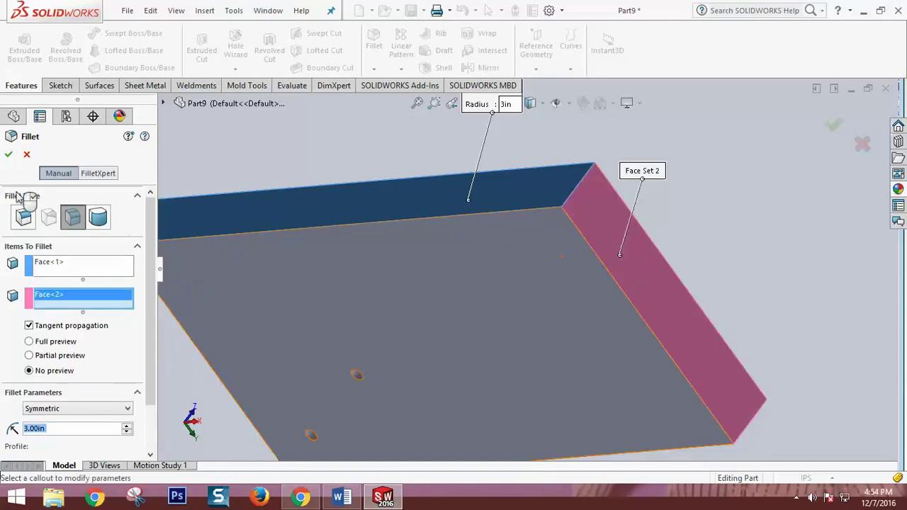
{"action": "left_click", "coordinate": [9, 155]}
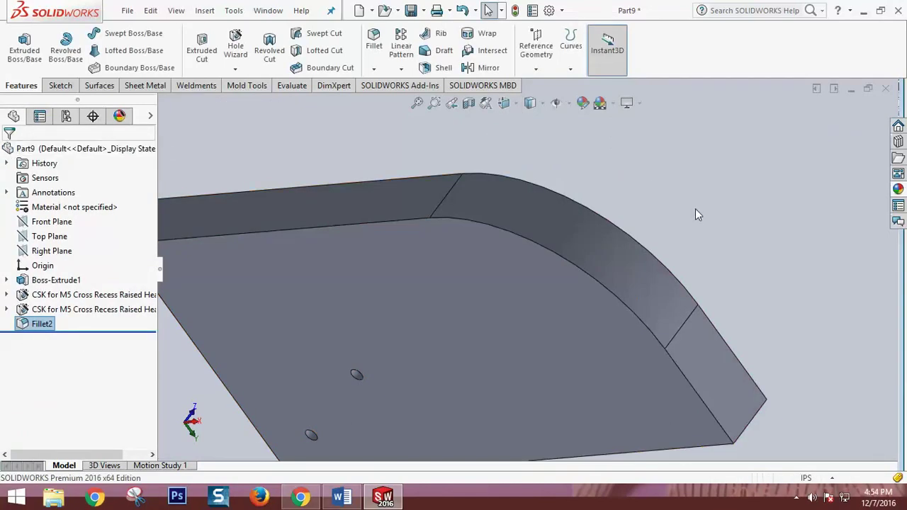
{"action": "key", "text": "z"}
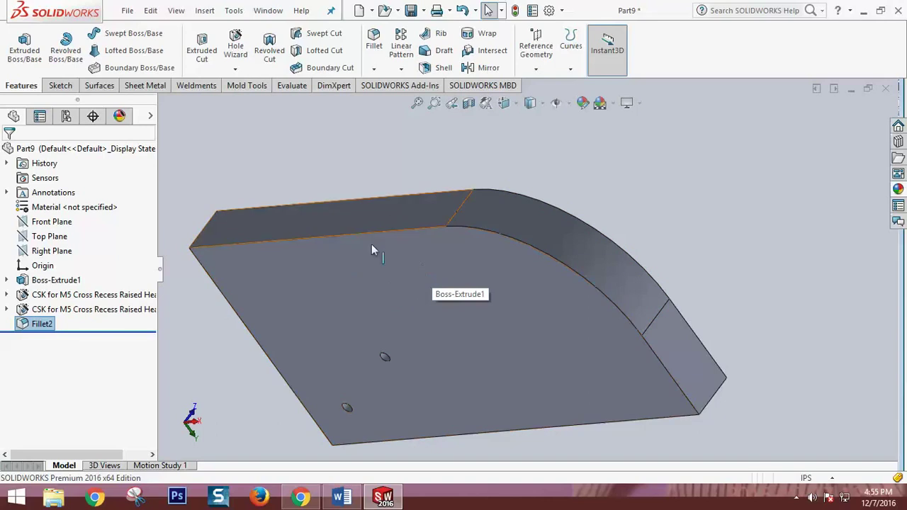
{"action": "left_click", "coordinate": [808, 445]}
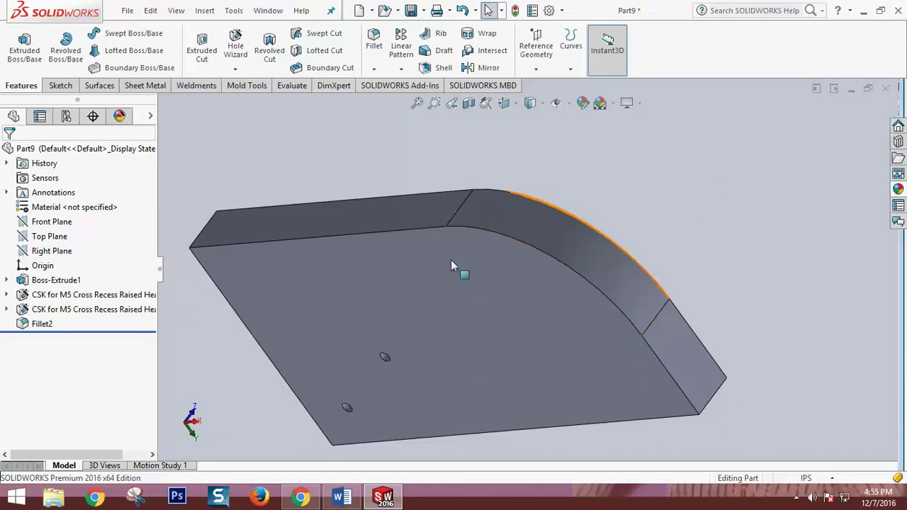
Delete Fillet2 and begin a new fillet of the Full round type.
{"action": "right_click", "coordinate": [68, 324]}
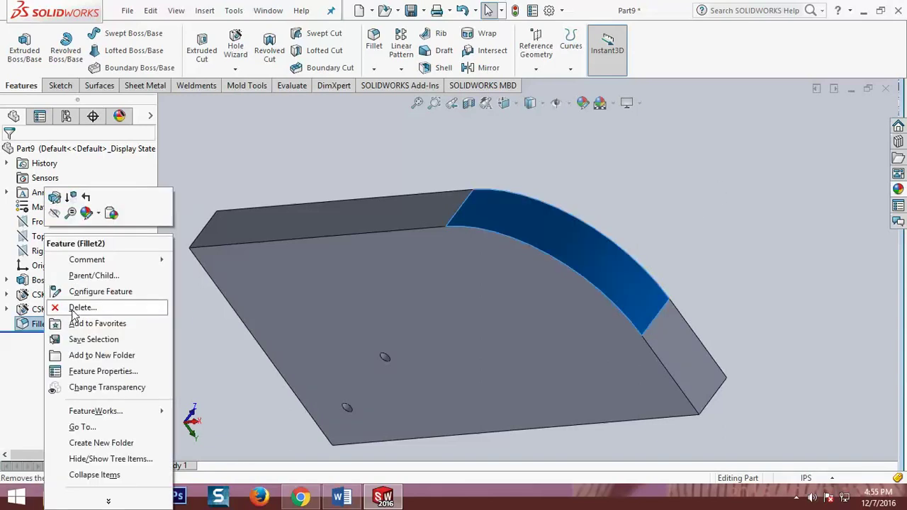
{"action": "left_click", "coordinate": [80, 307]}
{"action": "left_click", "coordinate": [533, 184]}
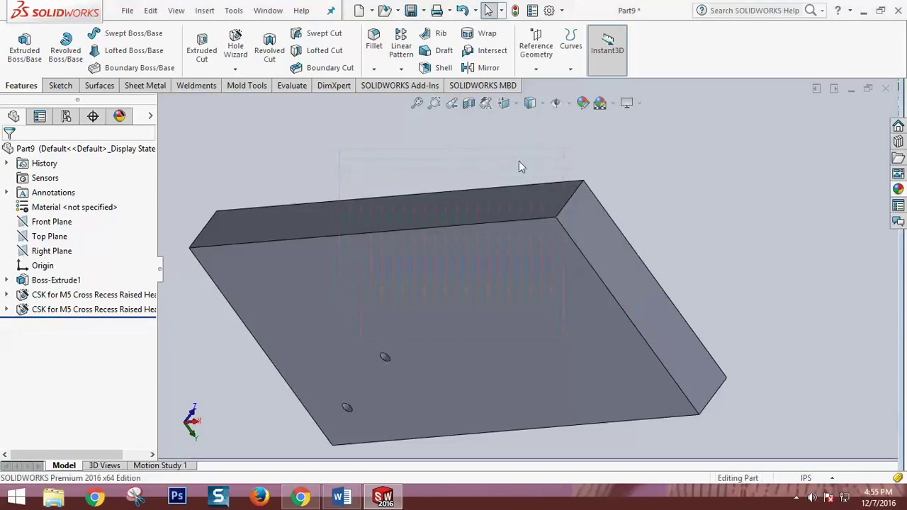
{"action": "left_click", "coordinate": [374, 69]}
{"action": "left_click", "coordinate": [382, 85]}
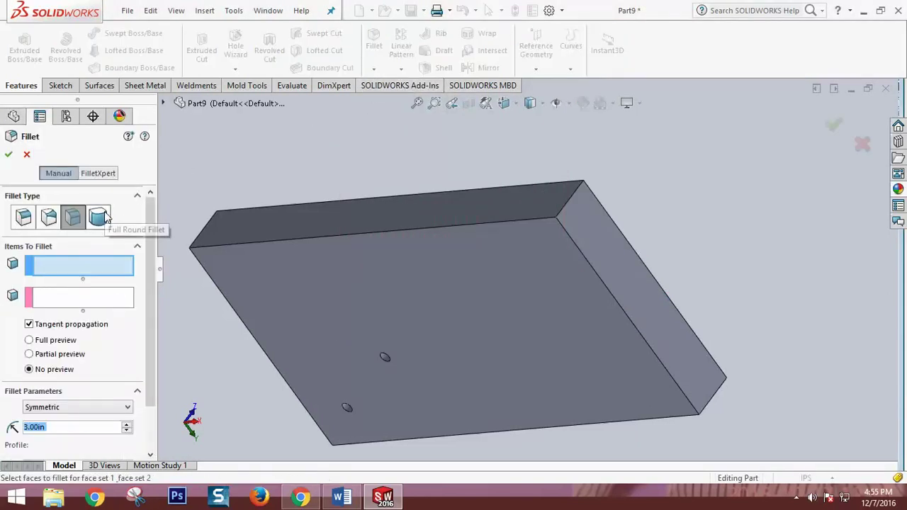
{"action": "left_click", "coordinate": [104, 218]}
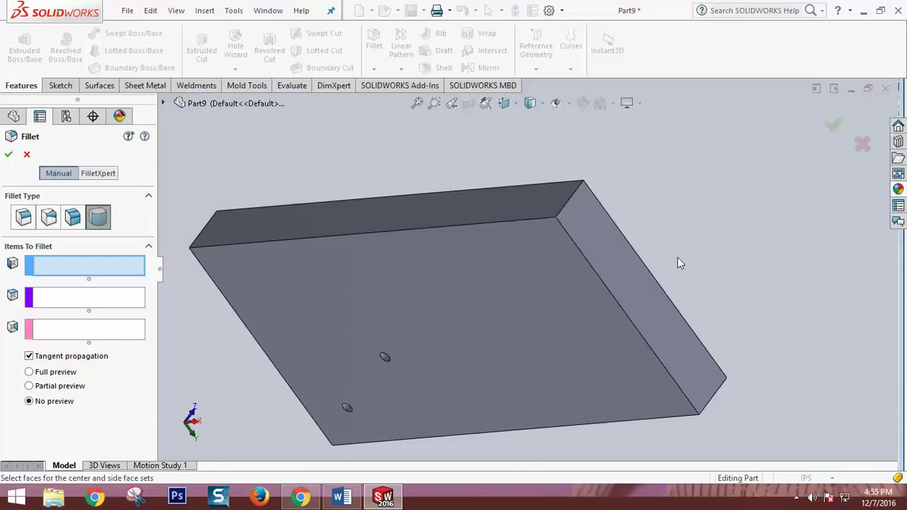
Pick the back side face and end face, then clear the mistaken selections.
{"action": "left_click", "coordinate": [502, 214]}
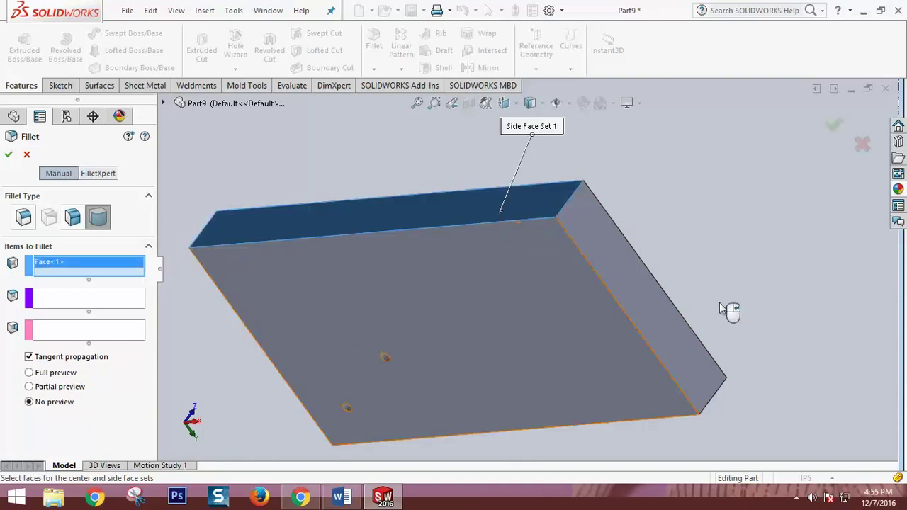
{"action": "middle_click_drag", "start_coordinate": [729, 307], "coordinate": [563, 297]}
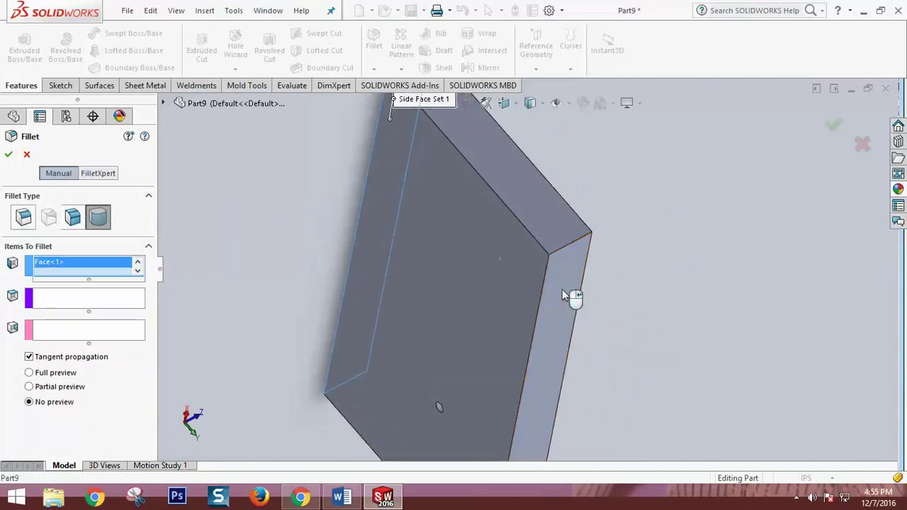
{"action": "left_click", "coordinate": [563, 290]}
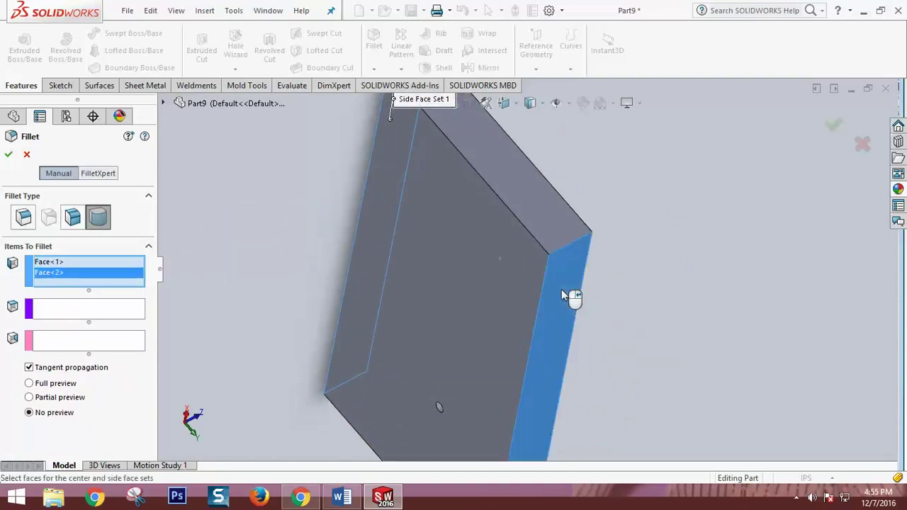
{"action": "right_click", "coordinate": [65, 275]}
{"action": "left_click", "coordinate": [83, 280]}
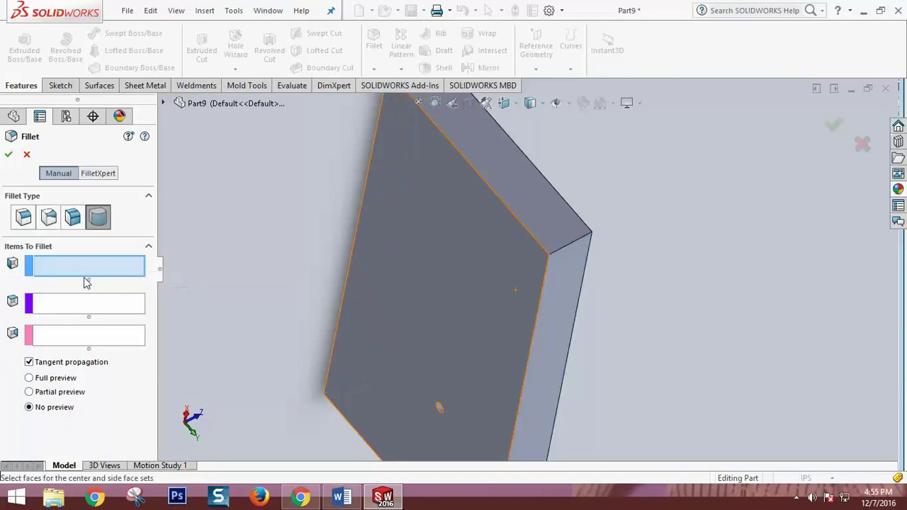
Assign side face 1, the end face as center and the opposite side face 2, then apply.
{"action": "middle_click_drag", "start_coordinate": [433, 263], "coordinate": [466, 257]}
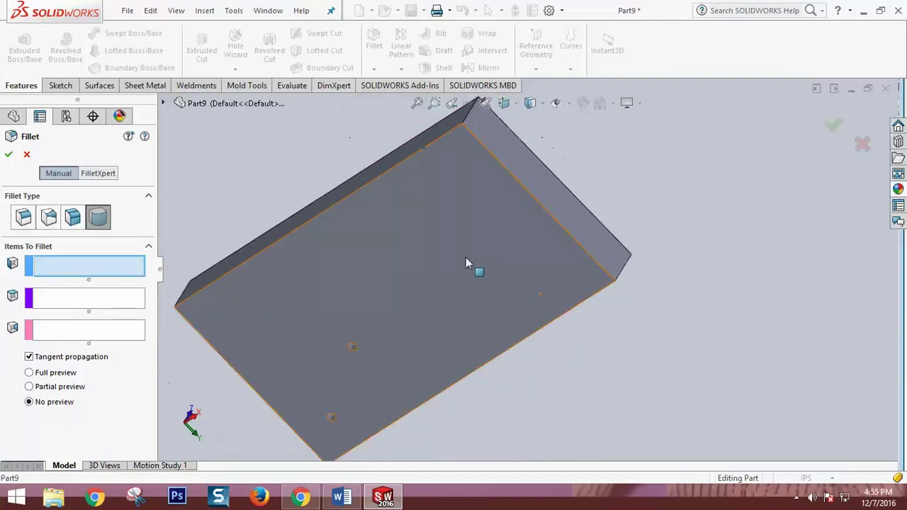
{"action": "scroll", "coordinate": [466, 257], "scroll_direction": "up", "scroll_amount": 3}
{"action": "left_click", "coordinate": [460, 197]}
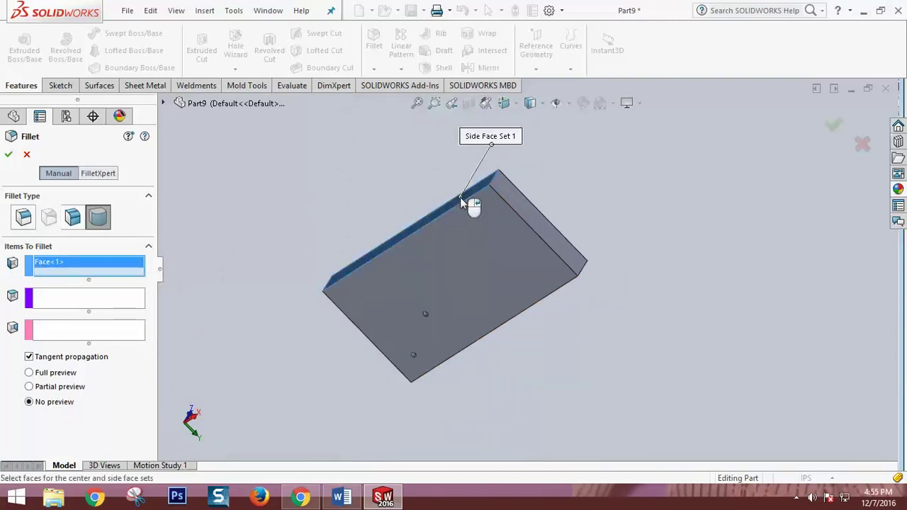
{"action": "left_click", "coordinate": [105, 298]}
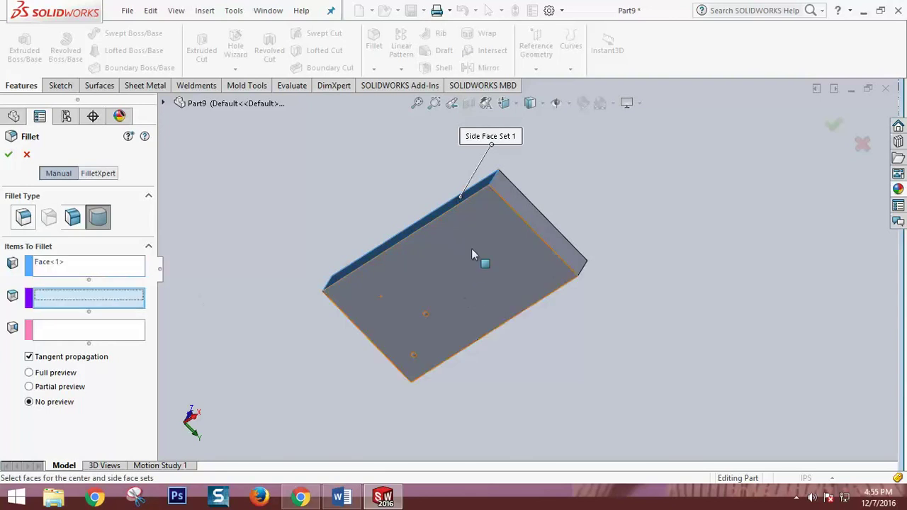
{"action": "left_click", "coordinate": [543, 228]}
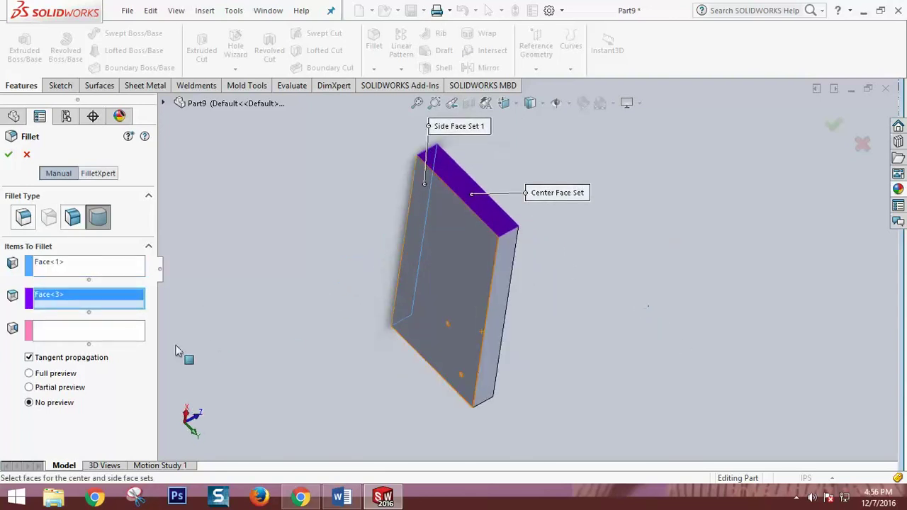
{"action": "left_click", "coordinate": [134, 330]}
{"action": "left_click", "coordinate": [513, 257]}
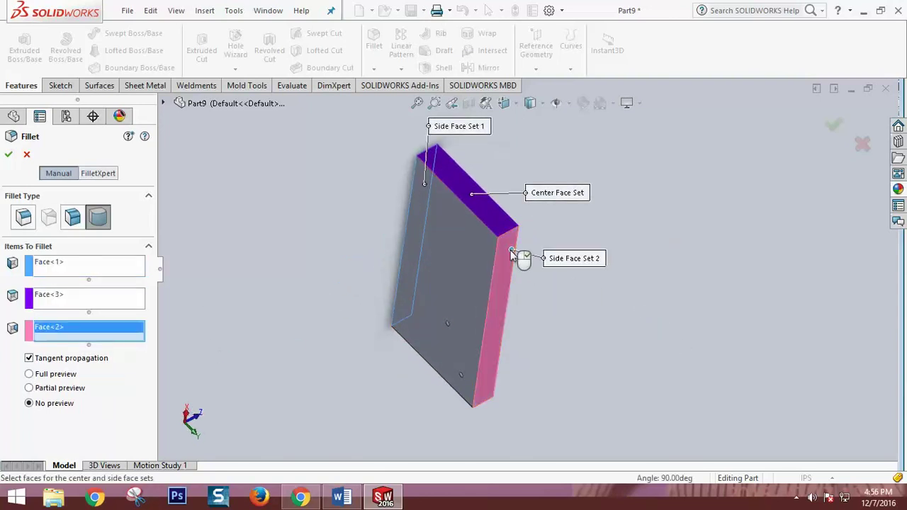
{"action": "left_click", "coordinate": [8, 154]}
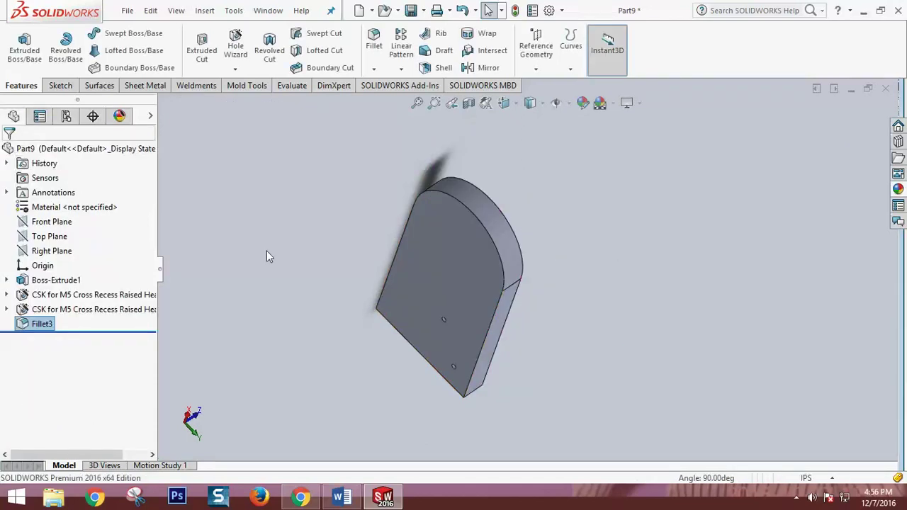
Orbit the part to inspect the semicircular end and show the fillet and chamfer choices.
{"action": "mouse_move", "coordinate": [298, 227]}
{"action": "middle_mouse_down"}
{"action": "mouse_move", "coordinate": [308, 377]}
{"action": "mouse_move", "coordinate": [262, 361]}
{"action": "mouse_move", "coordinate": [319, 222]}
{"action": "middle_mouse_up"}
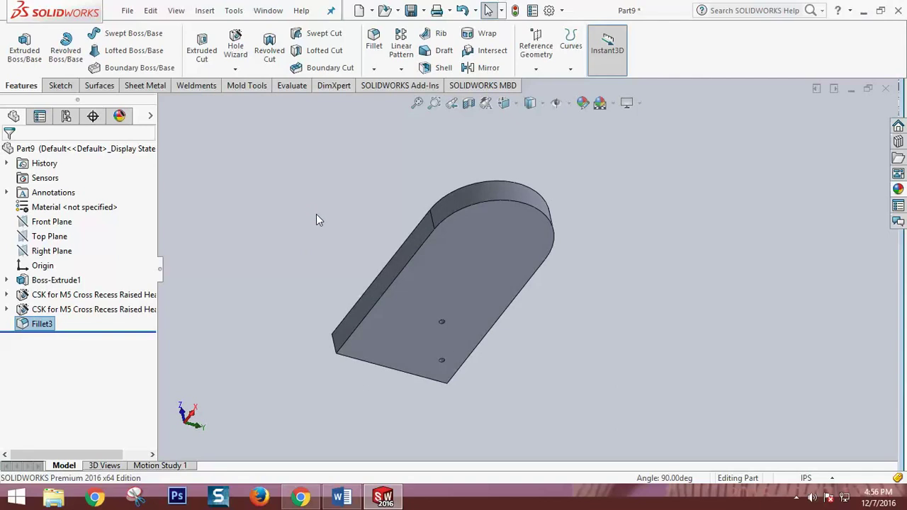
{"action": "mouse_move", "coordinate": [320, 234]}
{"action": "middle_mouse_down"}
{"action": "mouse_move", "coordinate": [475, 287]}
{"action": "mouse_move", "coordinate": [431, 163]}
{"action": "mouse_move", "coordinate": [526, 215]}
{"action": "middle_mouse_up"}
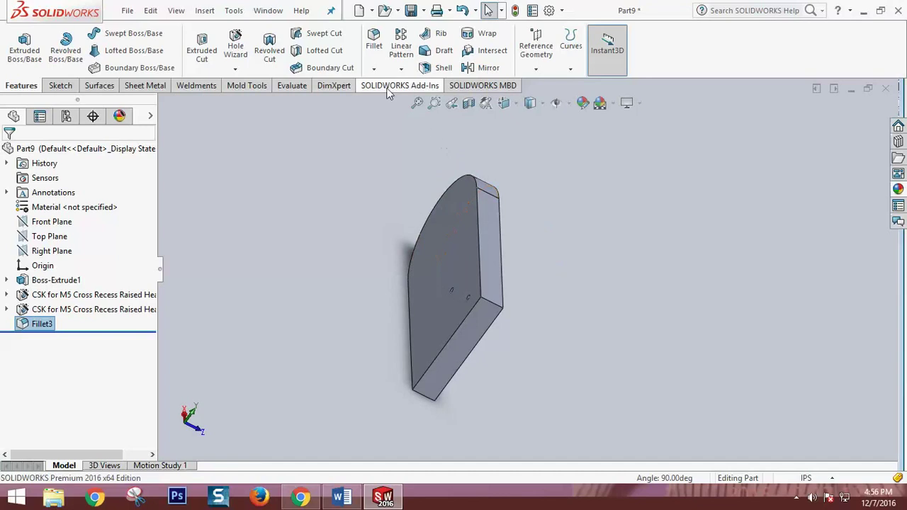
{"action": "left_click", "coordinate": [373, 68]}
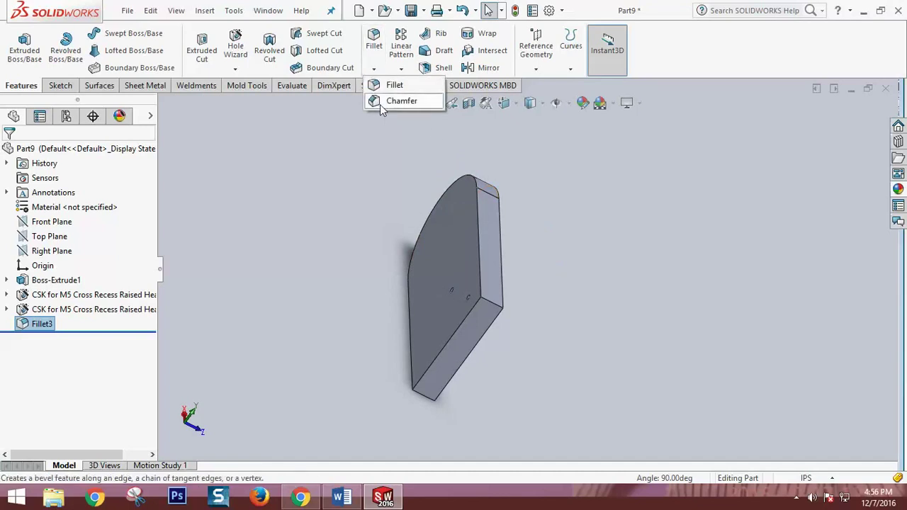
Start a chamfer and select the block's corner edge.
{"action": "left_click", "coordinate": [380, 101]}
{"action": "mouse_move", "coordinate": [339, 206]}
{"action": "middle_mouse_down"}
{"action": "mouse_move", "coordinate": [304, 248]}
{"action": "mouse_move", "coordinate": [416, 248]}
{"action": "mouse_move", "coordinate": [517, 274]}
{"action": "middle_mouse_up"}
{"action": "scroll", "coordinate": [517, 274], "scroll_direction": "down", "scroll_amount": 3}
{"action": "mouse_move", "coordinate": [601, 332]}
{"action": "middle_mouse_down"}
{"action": "mouse_move", "coordinate": [553, 300]}
{"action": "mouse_move", "coordinate": [513, 296]}
{"action": "middle_mouse_up"}
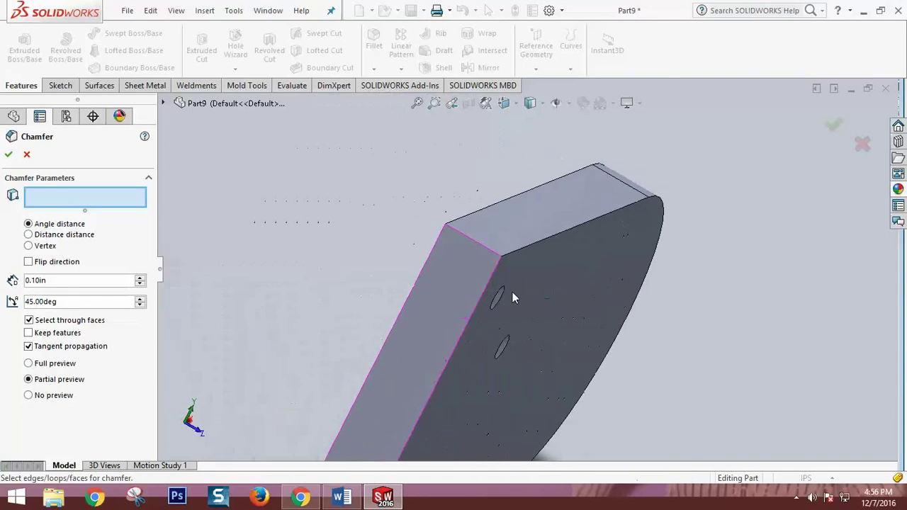
{"action": "left_click", "coordinate": [480, 250]}
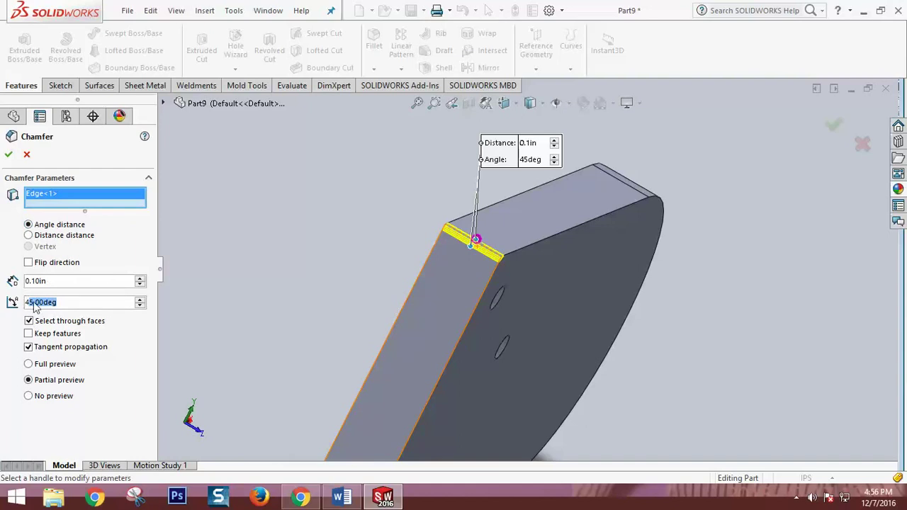
Set the chamfer angle to 60° and distance to 1in, and view the preview.
{"action": "left_click_drag", "start_coordinate": [33, 302], "coordinate": [2, 281]}
{"action": "type", "text": "60"}
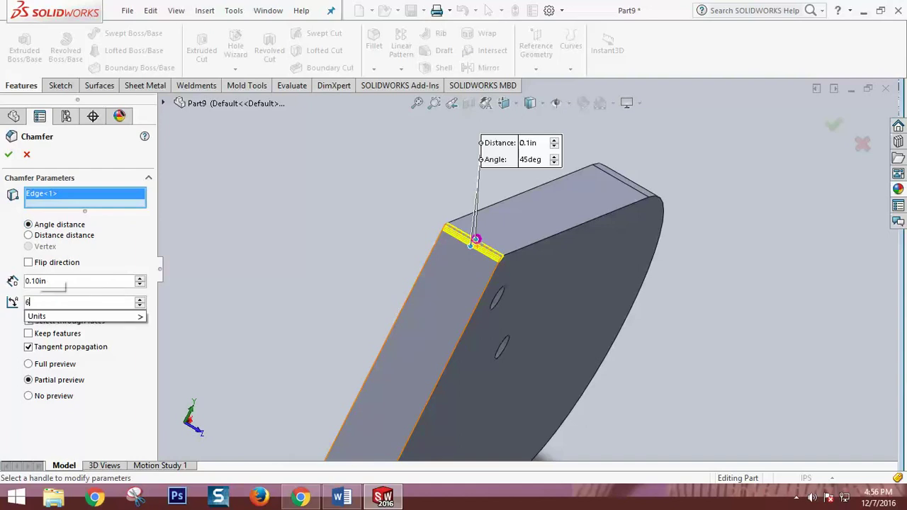
{"action": "key", "text": "Return"}
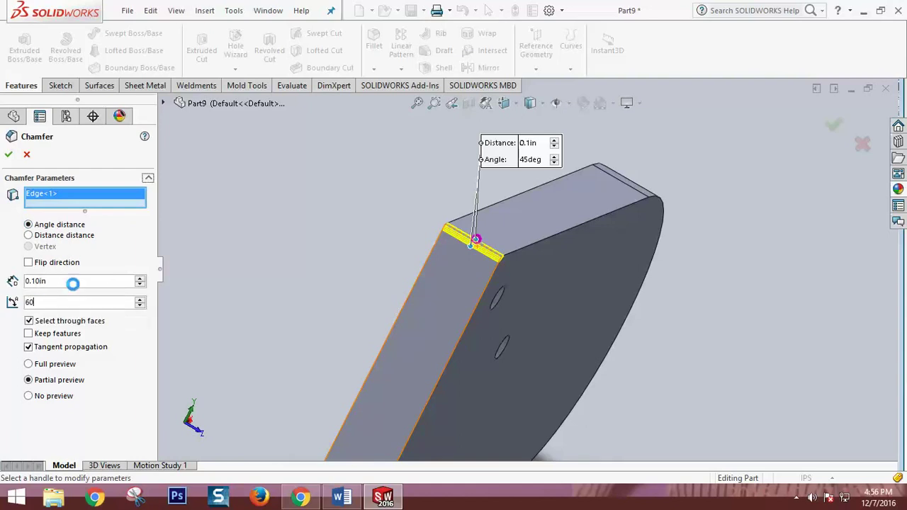
{"action": "left_click_drag", "start_coordinate": [78, 282], "coordinate": [2, 281]}
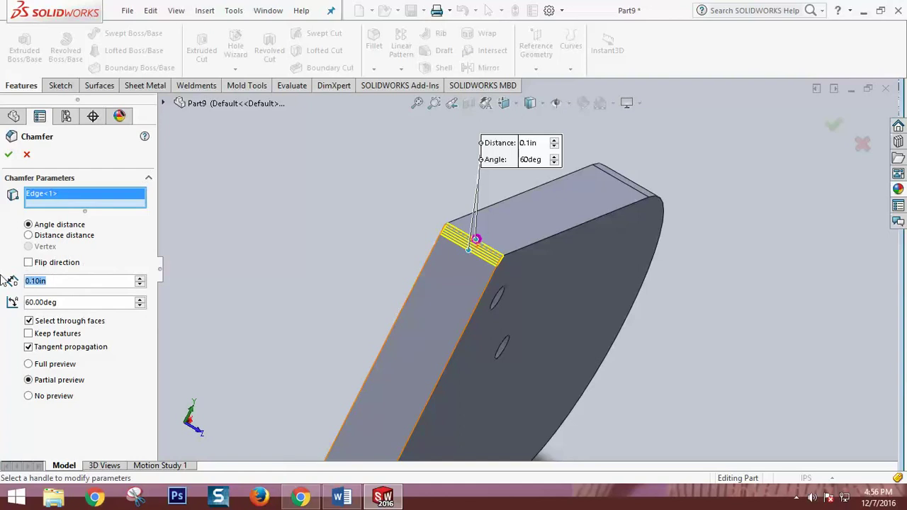
{"action": "type", "text": "1"}
{"action": "key", "text": "Return"}
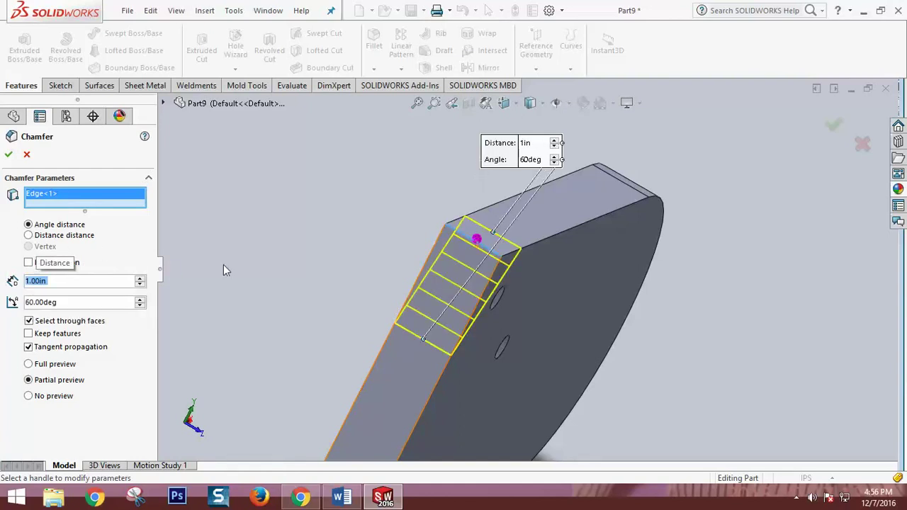
{"action": "mouse_move", "coordinate": [223, 270]}
{"action": "middle_mouse_down"}
{"action": "mouse_move", "coordinate": [328, 343]}
{"action": "mouse_move", "coordinate": [356, 348]}
{"action": "middle_mouse_up"}
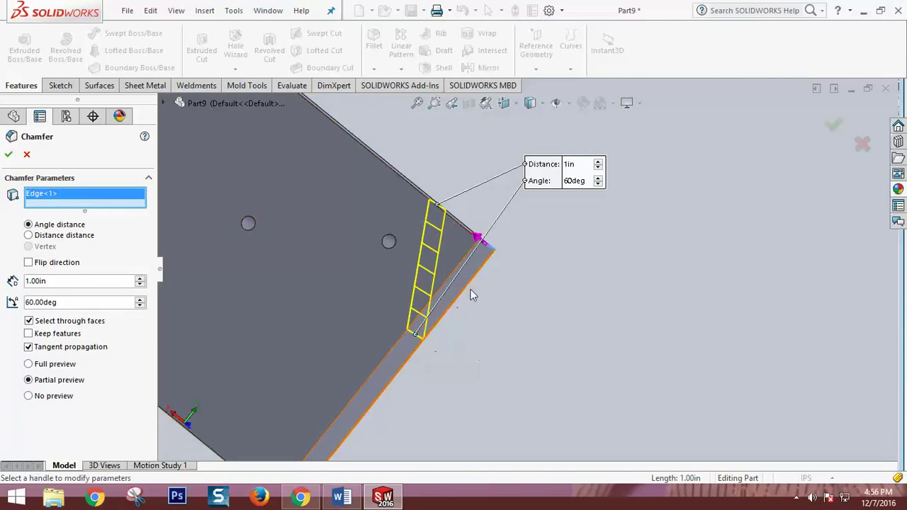
Switch to distance-distance with 1.00in and 2.00in distances and accept Chamfer1.
{"action": "left_click", "coordinate": [40, 237]}
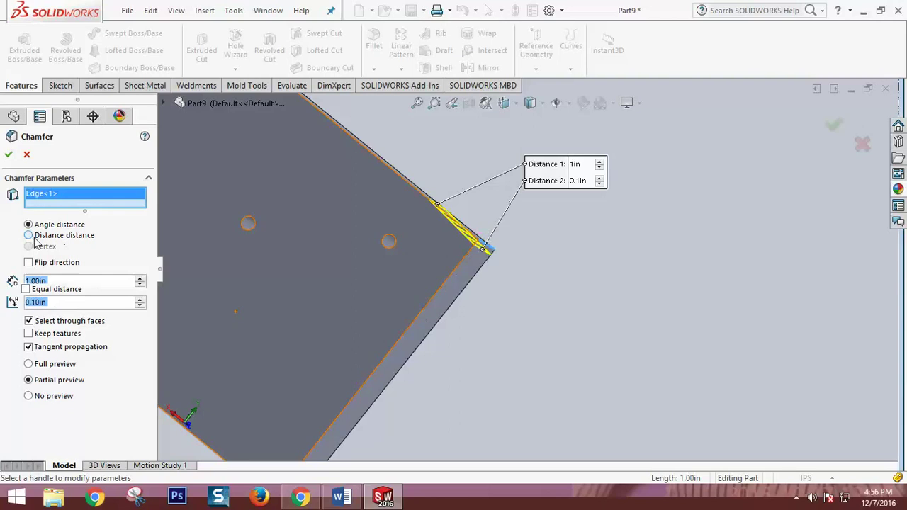
{"action": "left_click", "coordinate": [72, 283]}
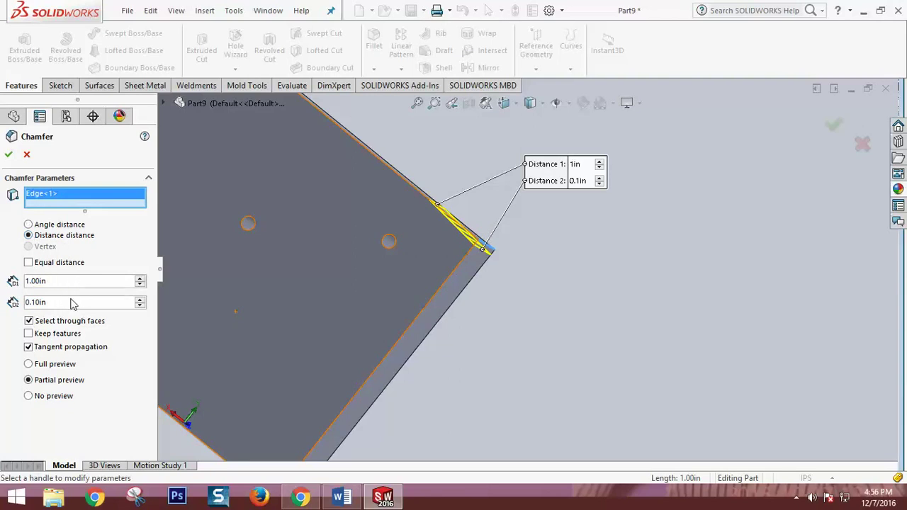
{"action": "left_click", "coordinate": [60, 302]}
{"action": "type", "text": "1.5"}
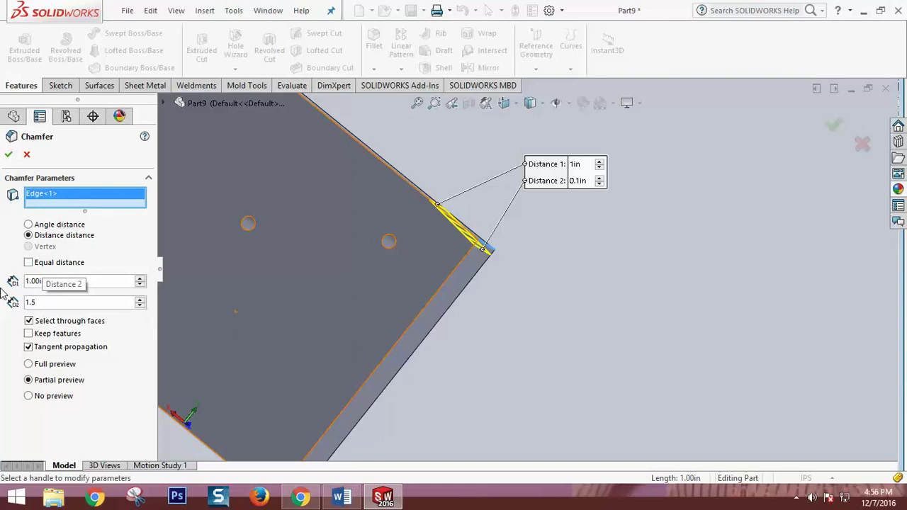
{"action": "key", "text": "Return"}
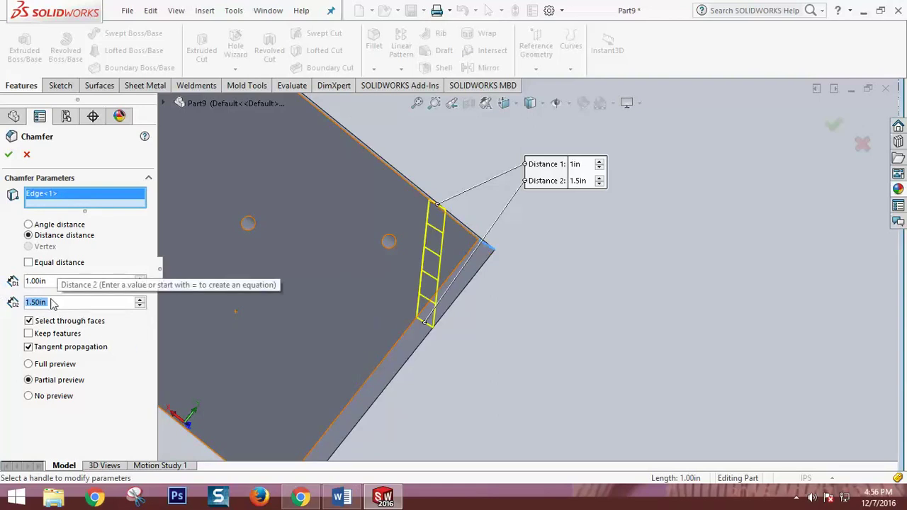
{"action": "type", "text": "2"}
{"action": "key", "text": "Return"}
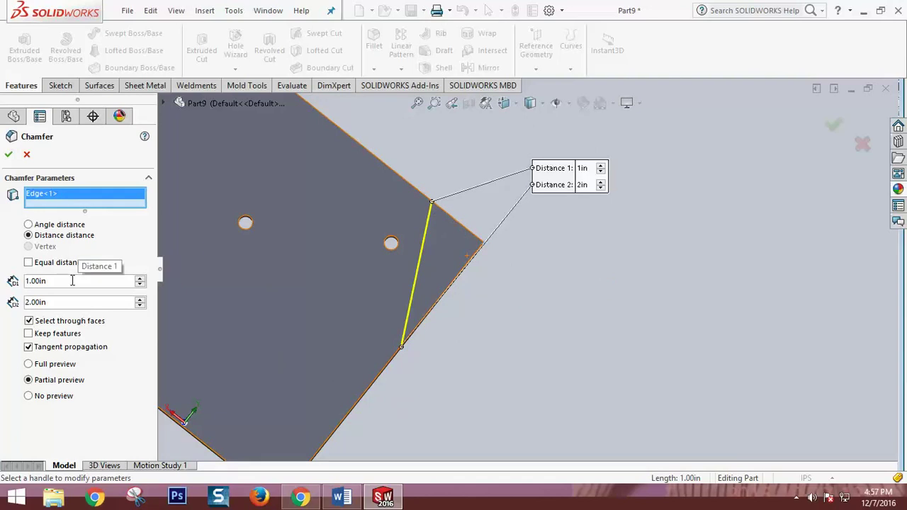
{"action": "left_click", "coordinate": [9, 155]}
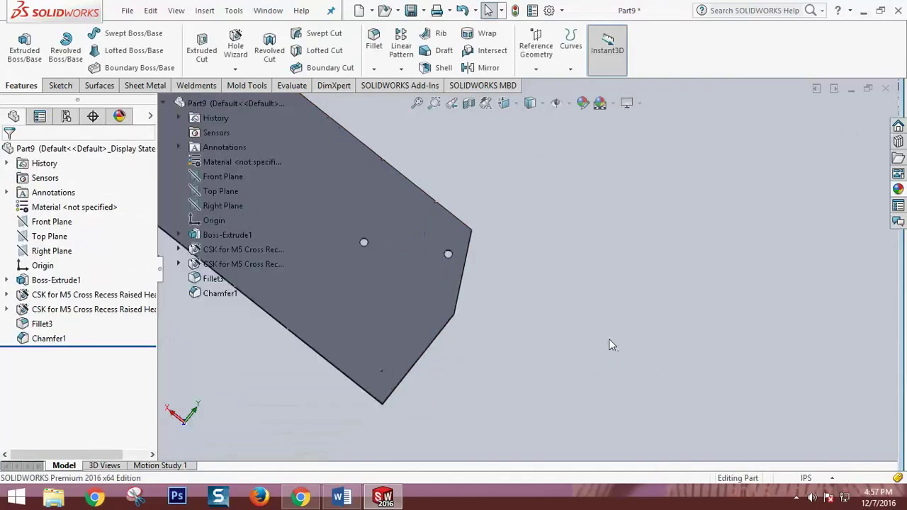
Review the chamfered part, highlight 'Chamfer' yellow in the Word checklist, and return to SOLIDWORKS.
{"action": "mouse_move", "coordinate": [622, 342]}
{"action": "middle_mouse_down"}
{"action": "mouse_move", "coordinate": [550, 221]}
{"action": "mouse_move", "coordinate": [600, 259]}
{"action": "middle_mouse_up"}
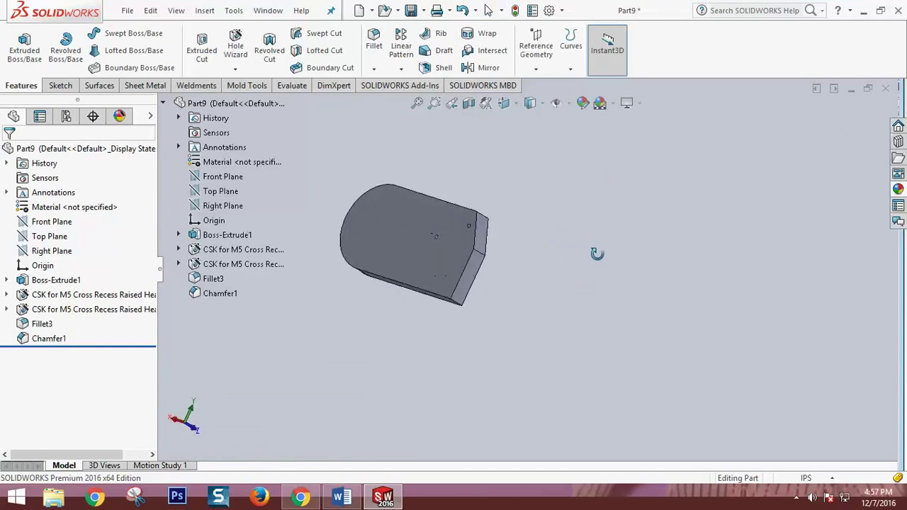
{"action": "scroll", "coordinate": [324, 198], "scroll_direction": "down", "scroll_amount": 3}
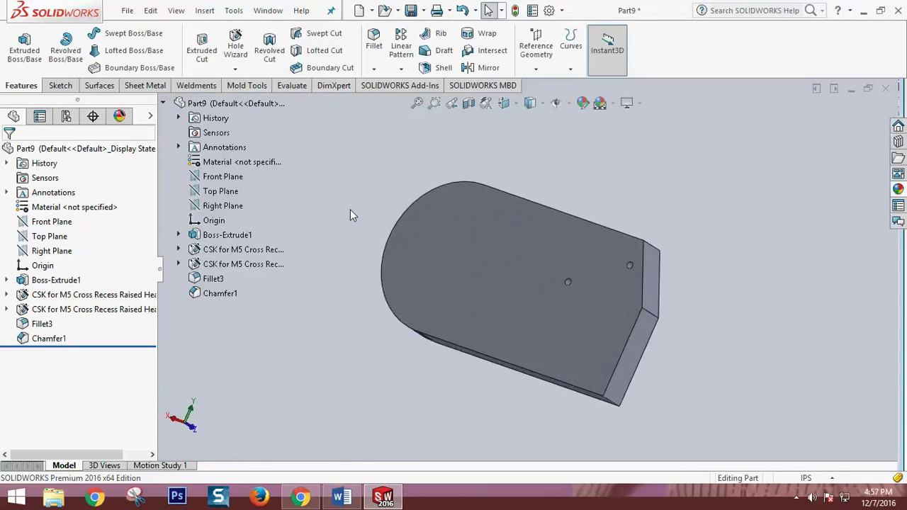
{"action": "left_click", "coordinate": [349, 494]}
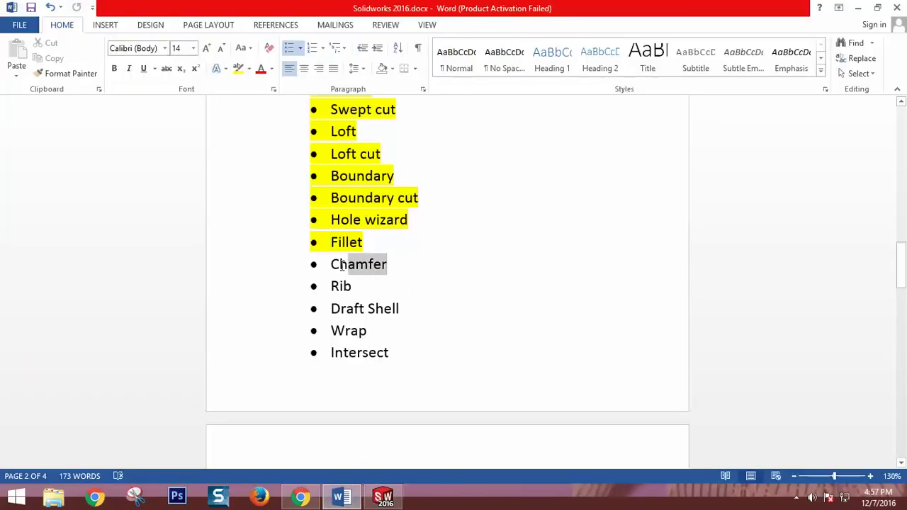
{"action": "left_click_drag", "start_coordinate": [389, 264], "coordinate": [331, 265]}
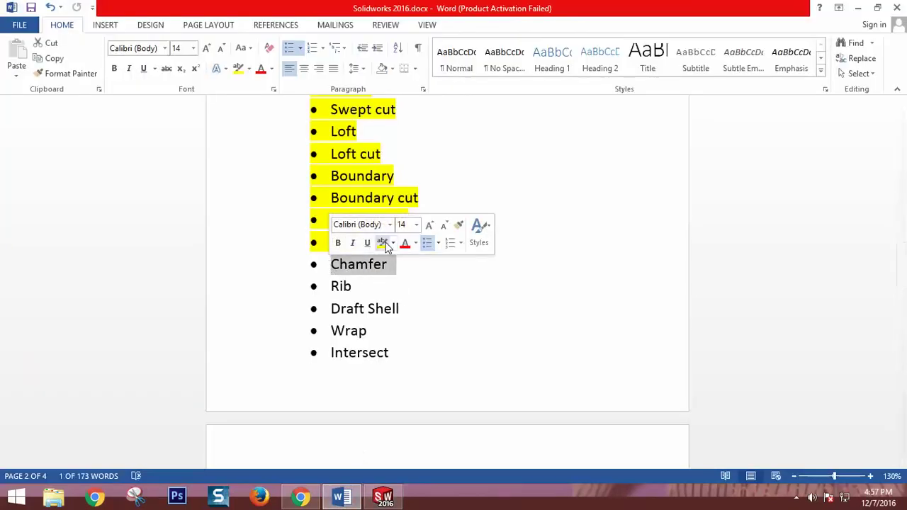
{"action": "left_click", "coordinate": [382, 242]}
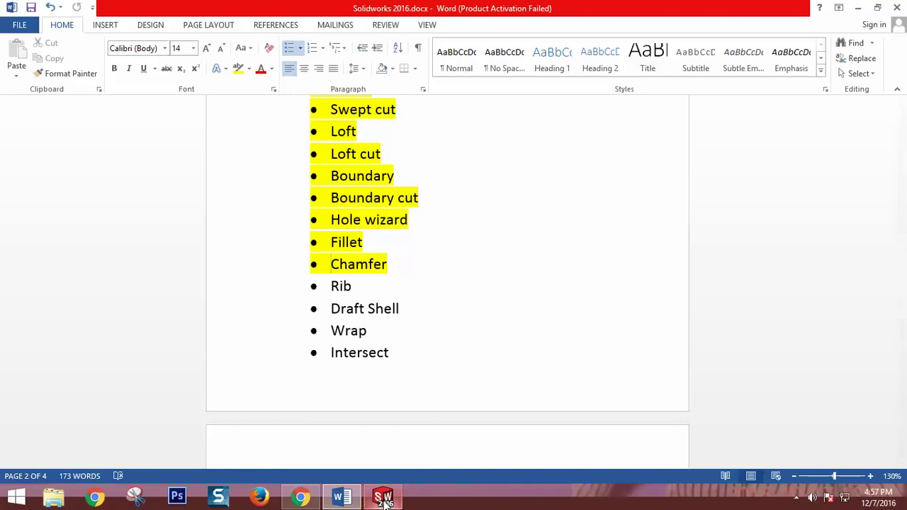
{"action": "left_click", "coordinate": [384, 500]}
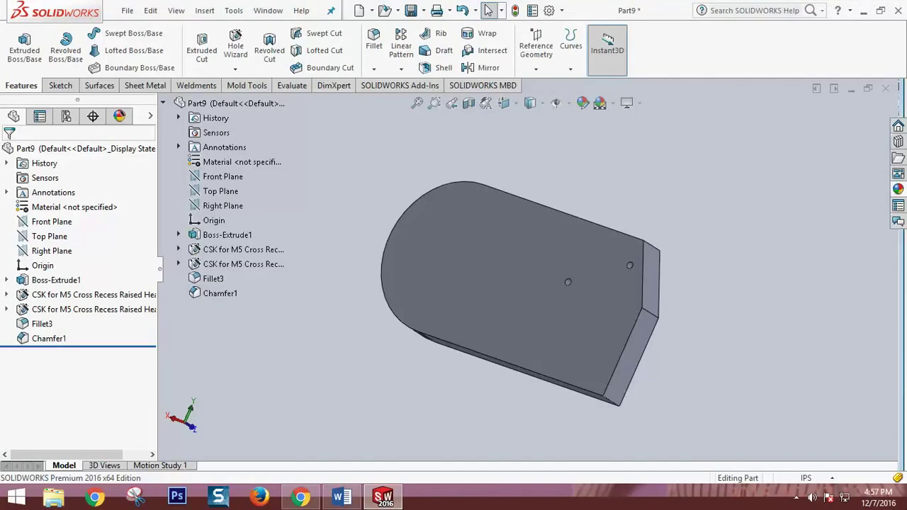